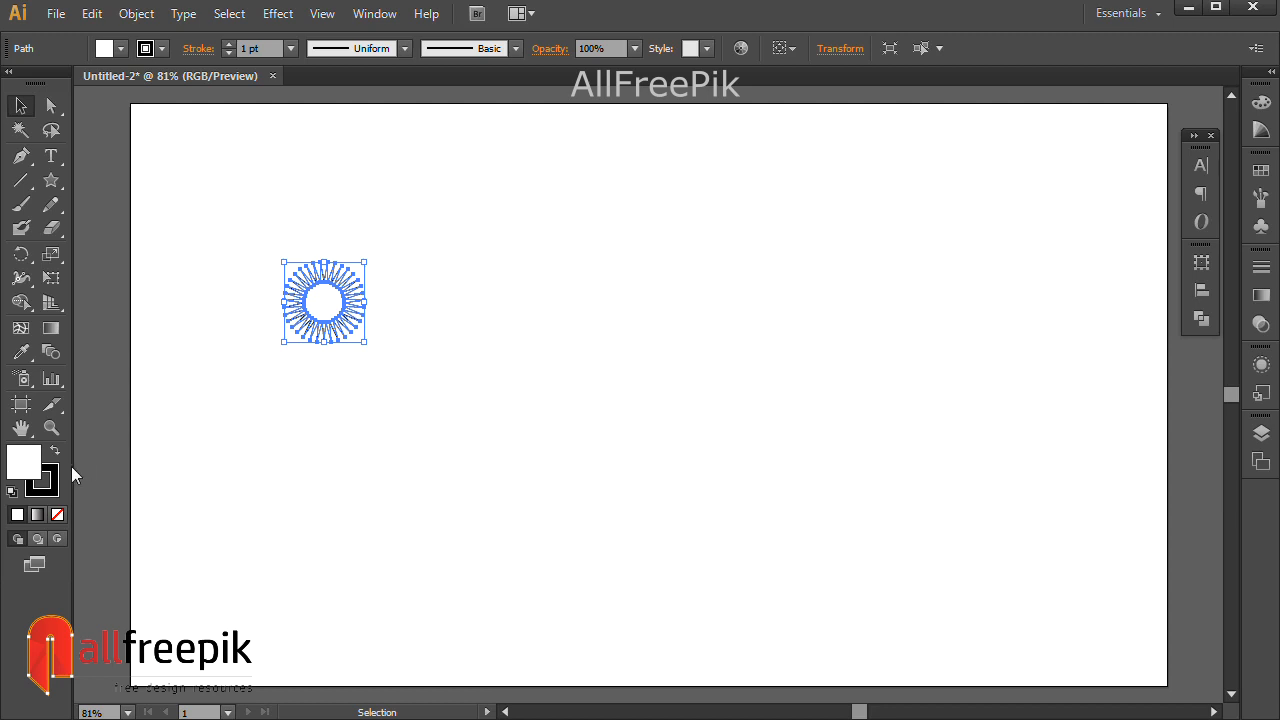
Bring the starburst's stroke colour swatch forward for editing.
left_click(44, 482)
Set the stroke to None, apply a linear gradient fill, and open the left stop's swatches.
left_click(57, 514)
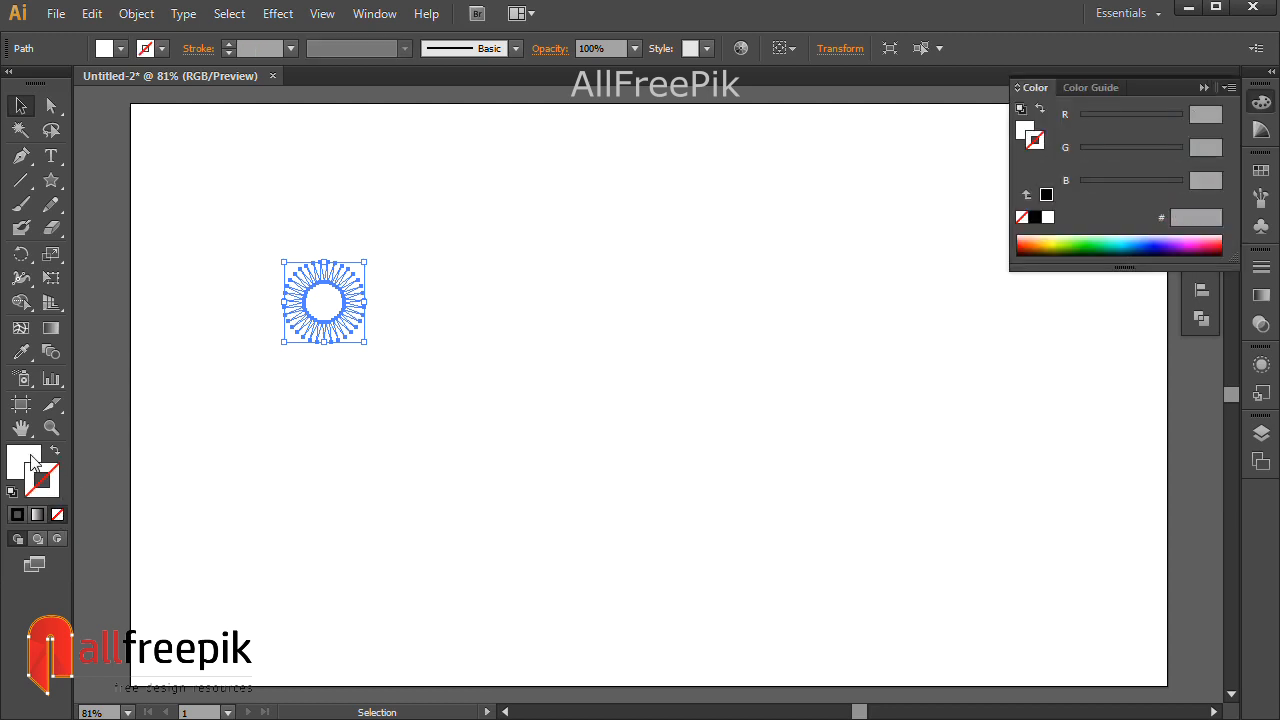
left_click(1261, 295)
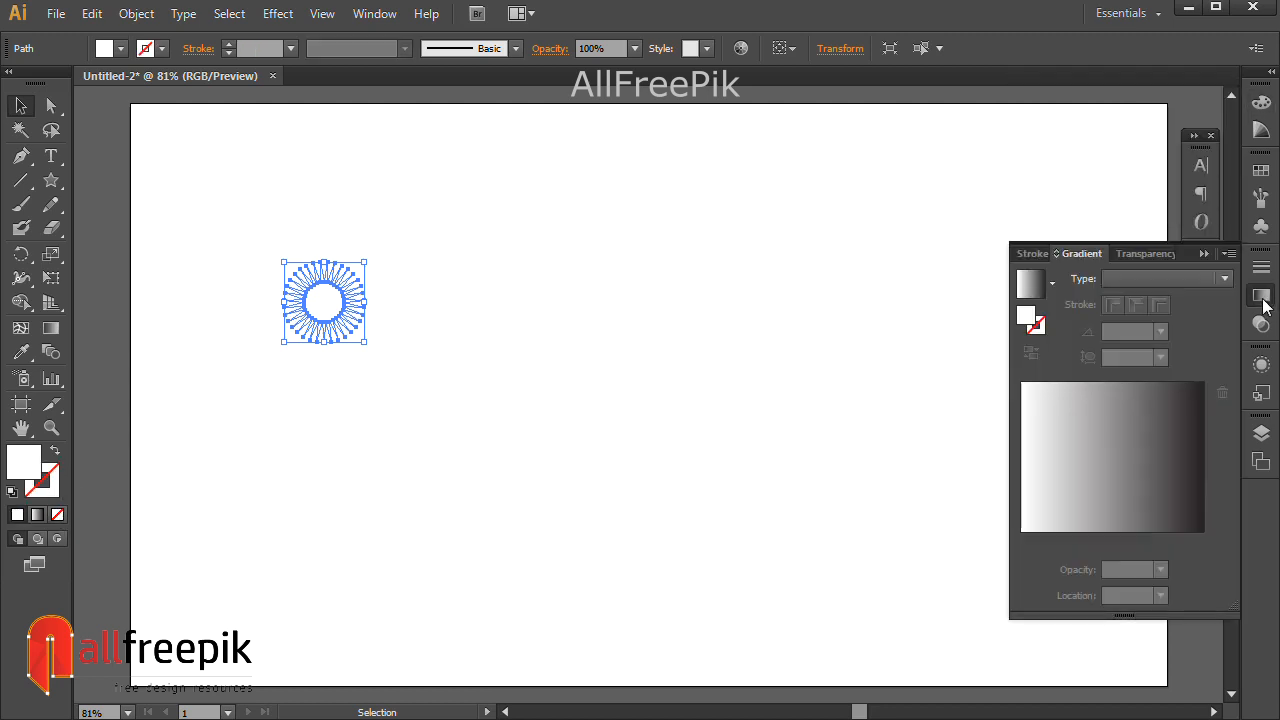
left_click(1121, 488)
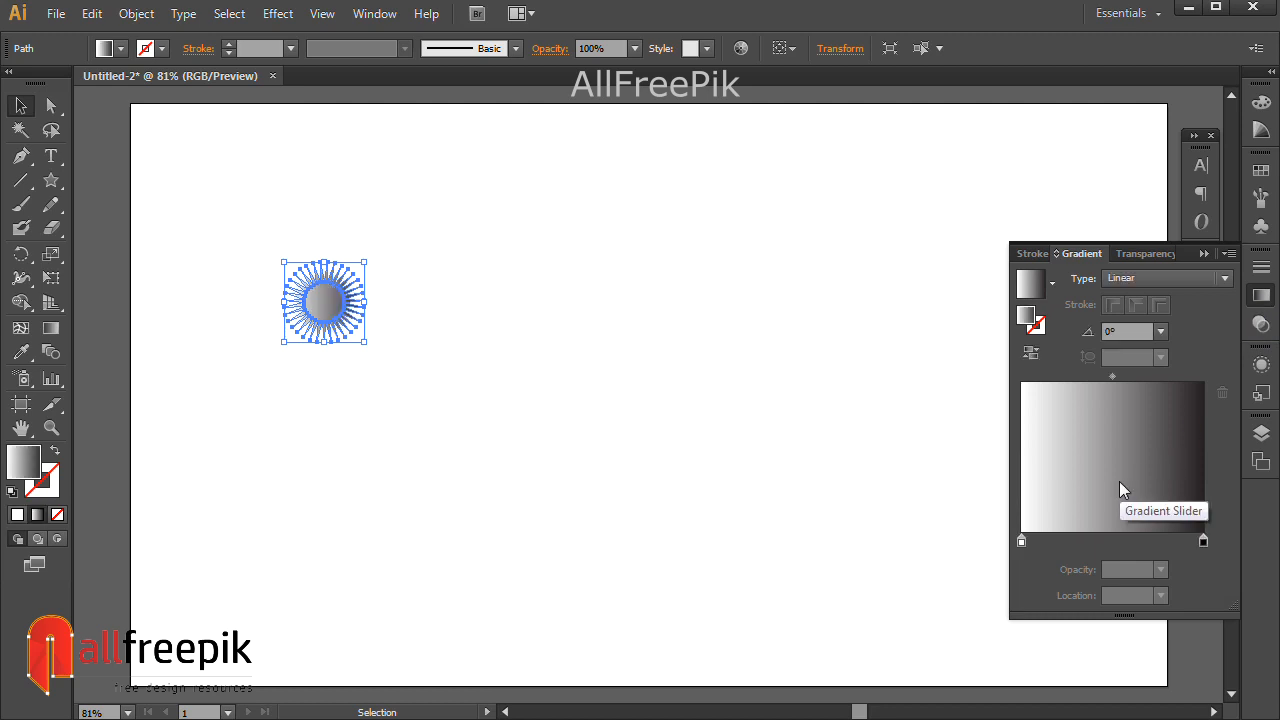
double_click(1019, 543)
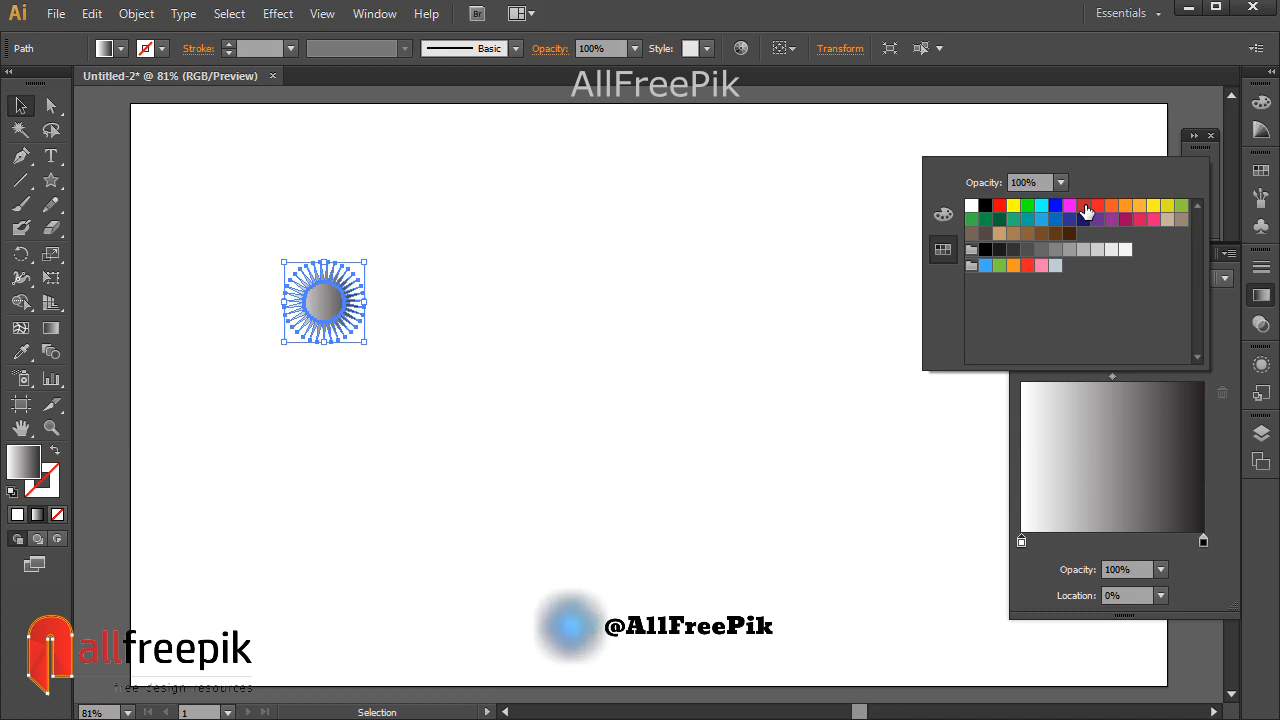
Colour the gradient stops pink, crimson and crimson, with a purple end stop.
left_click(1151, 222)
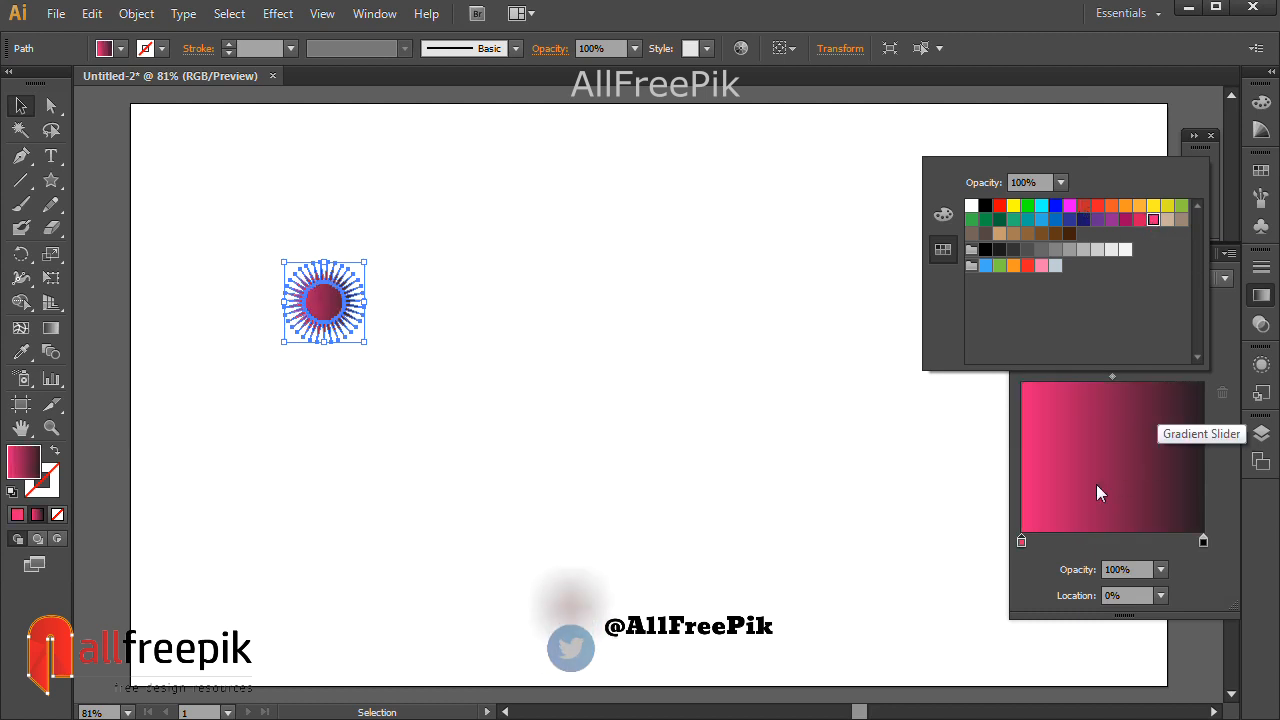
left_click(1068, 541)
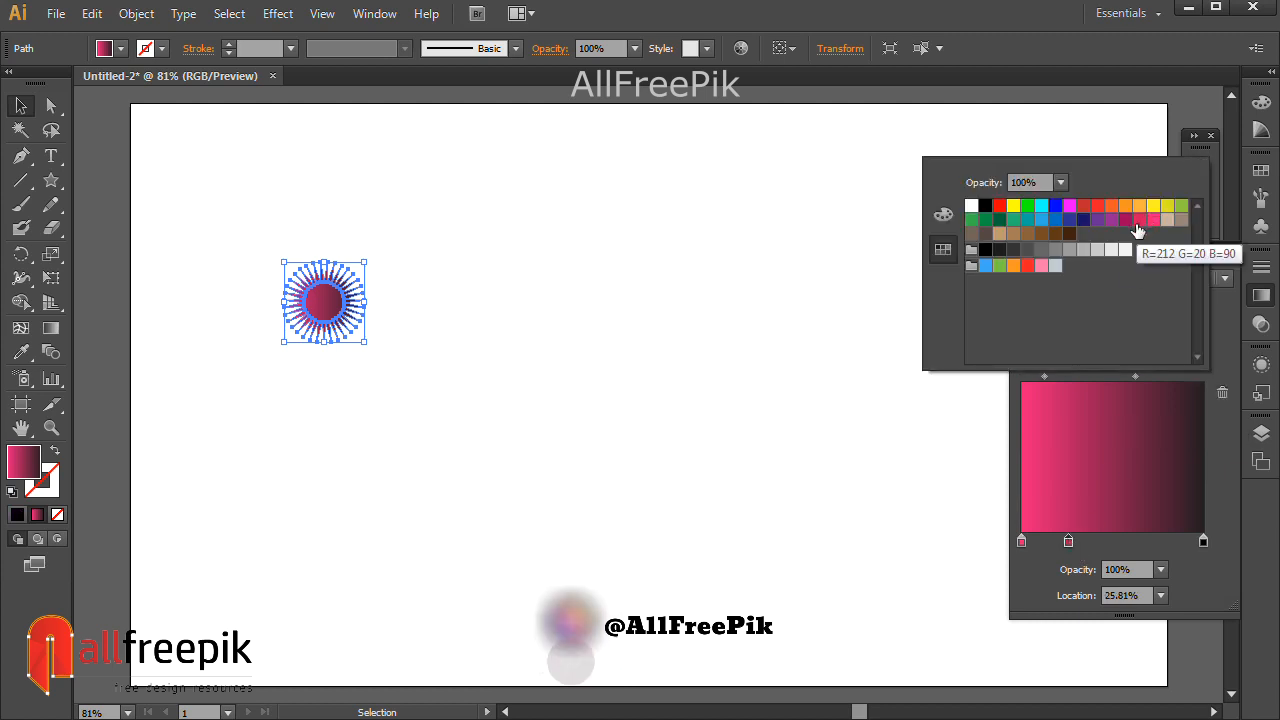
left_click(1141, 224)
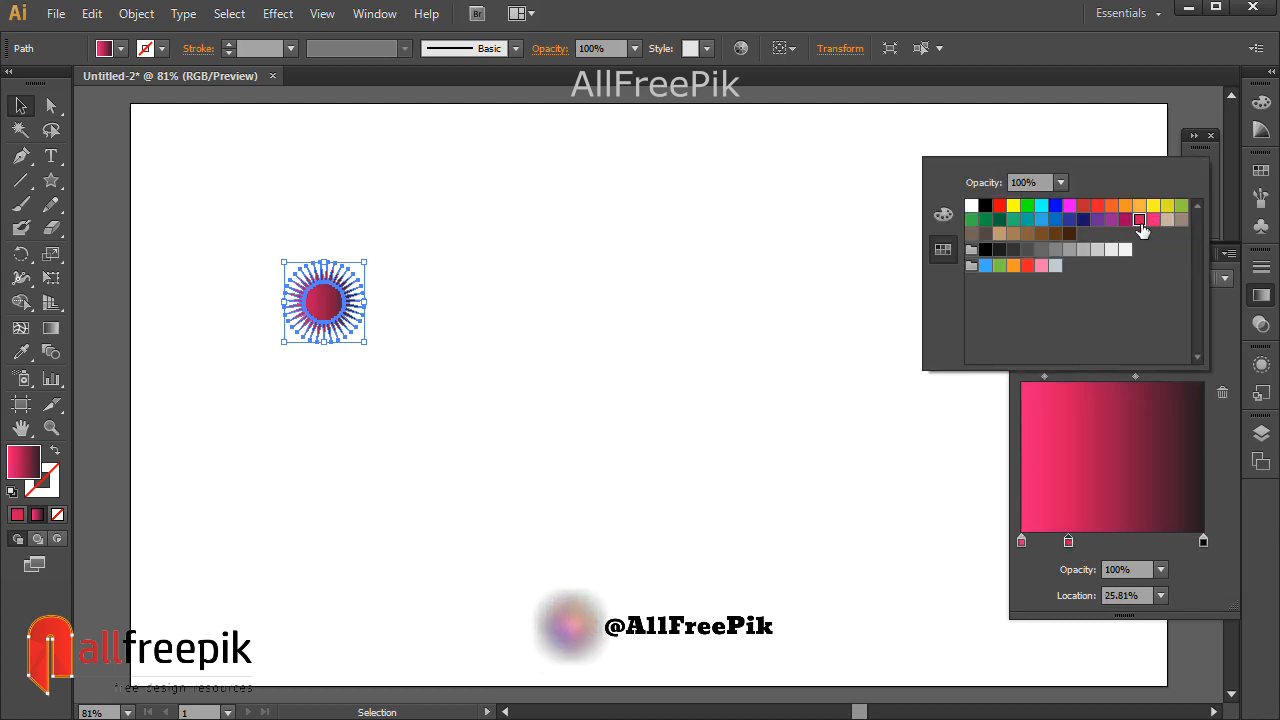
left_click(1113, 541)
double_click(1113, 541)
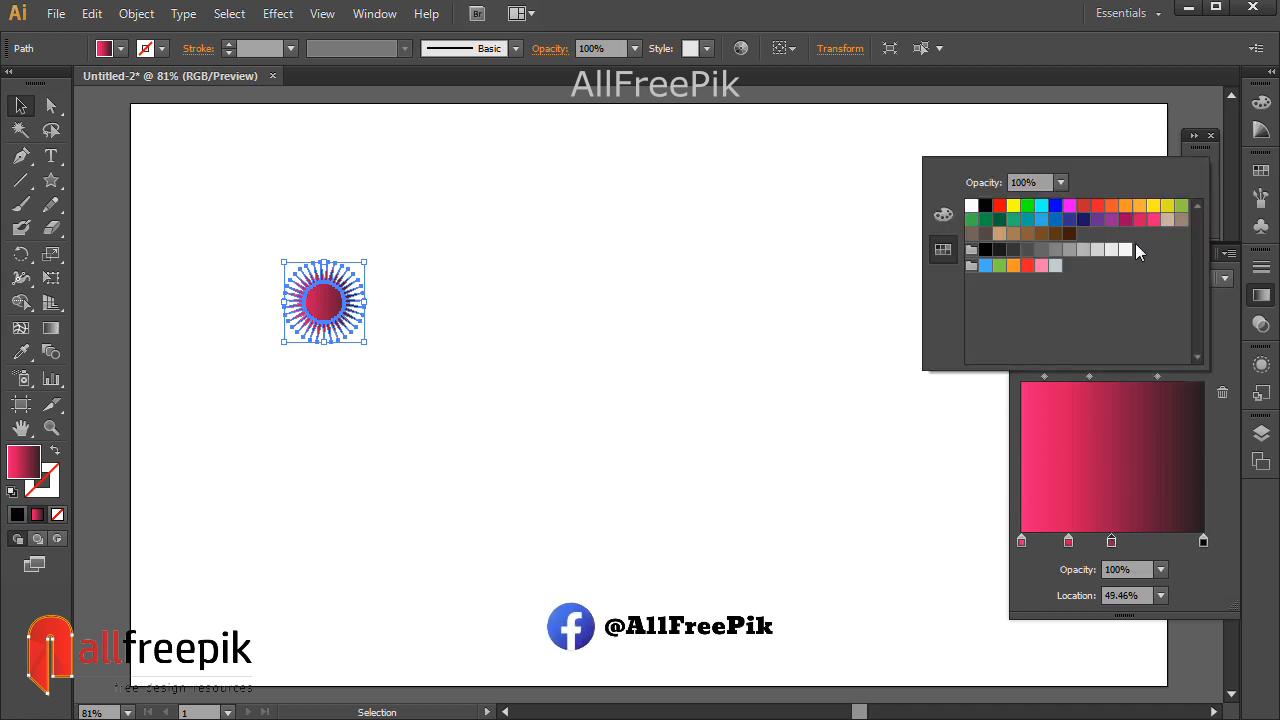
left_click(1203, 543)
double_click(1203, 541)
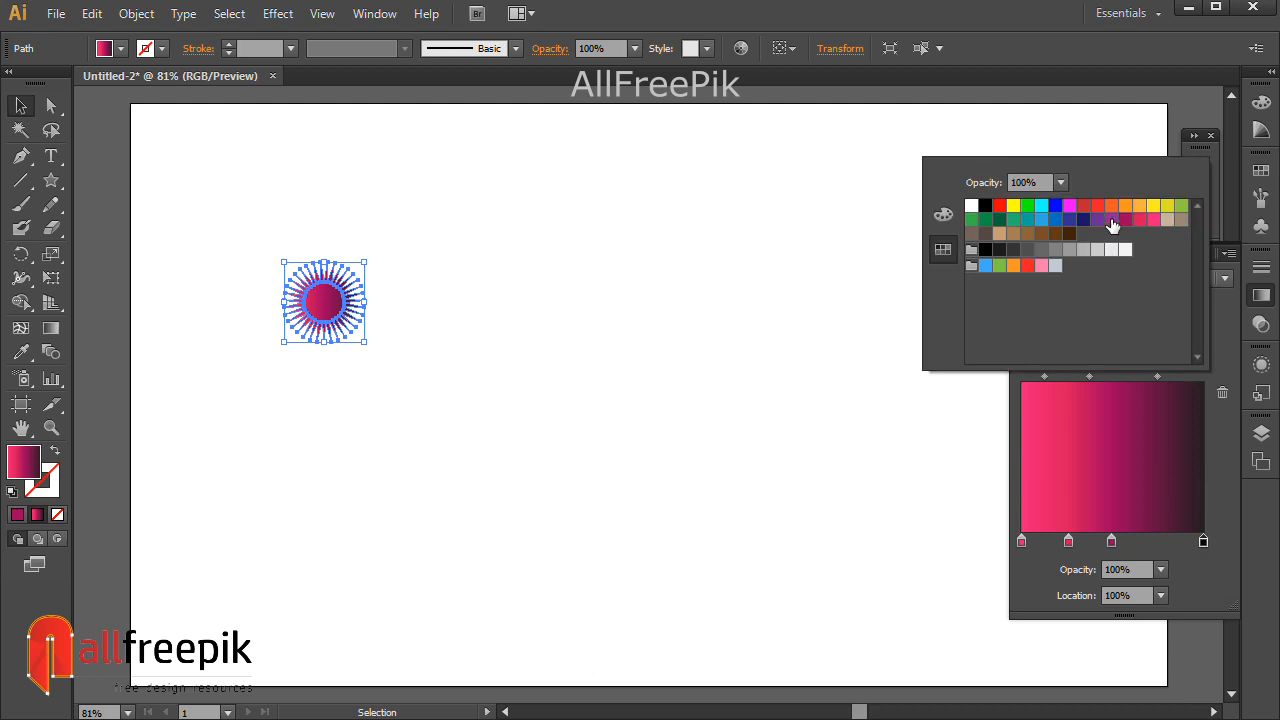
left_click(1111, 221)
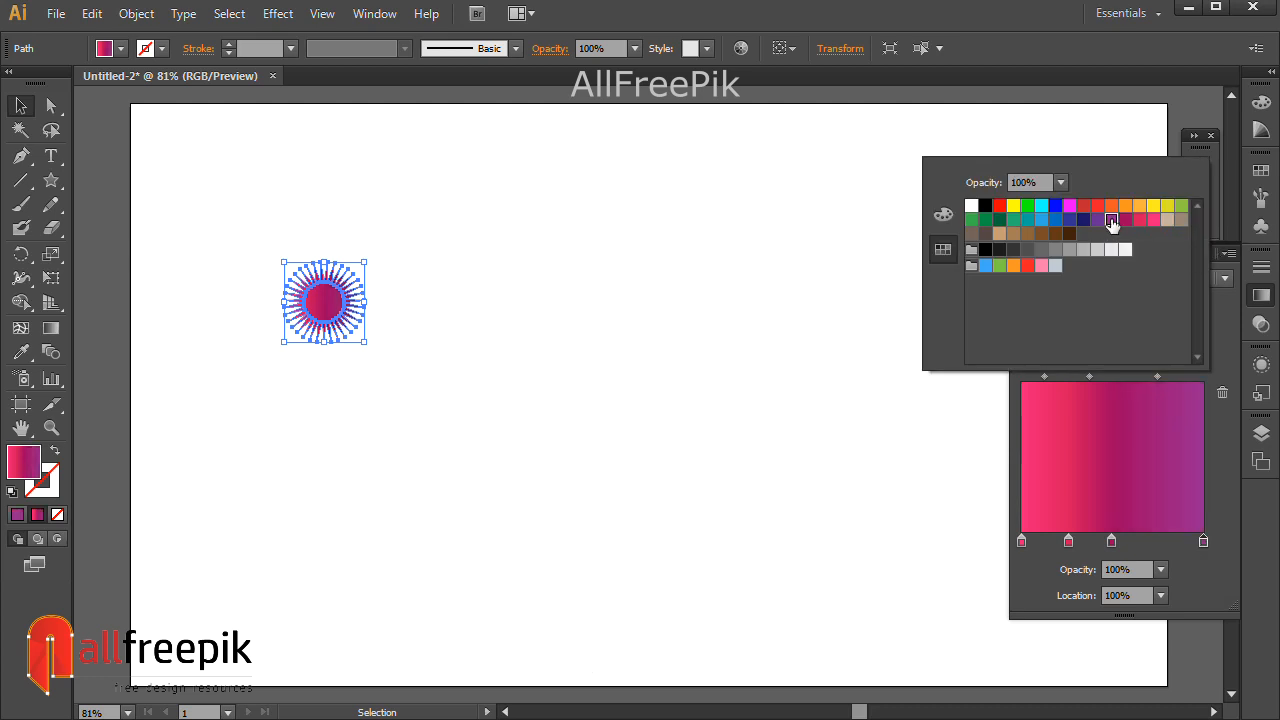
left_click(1112, 542)
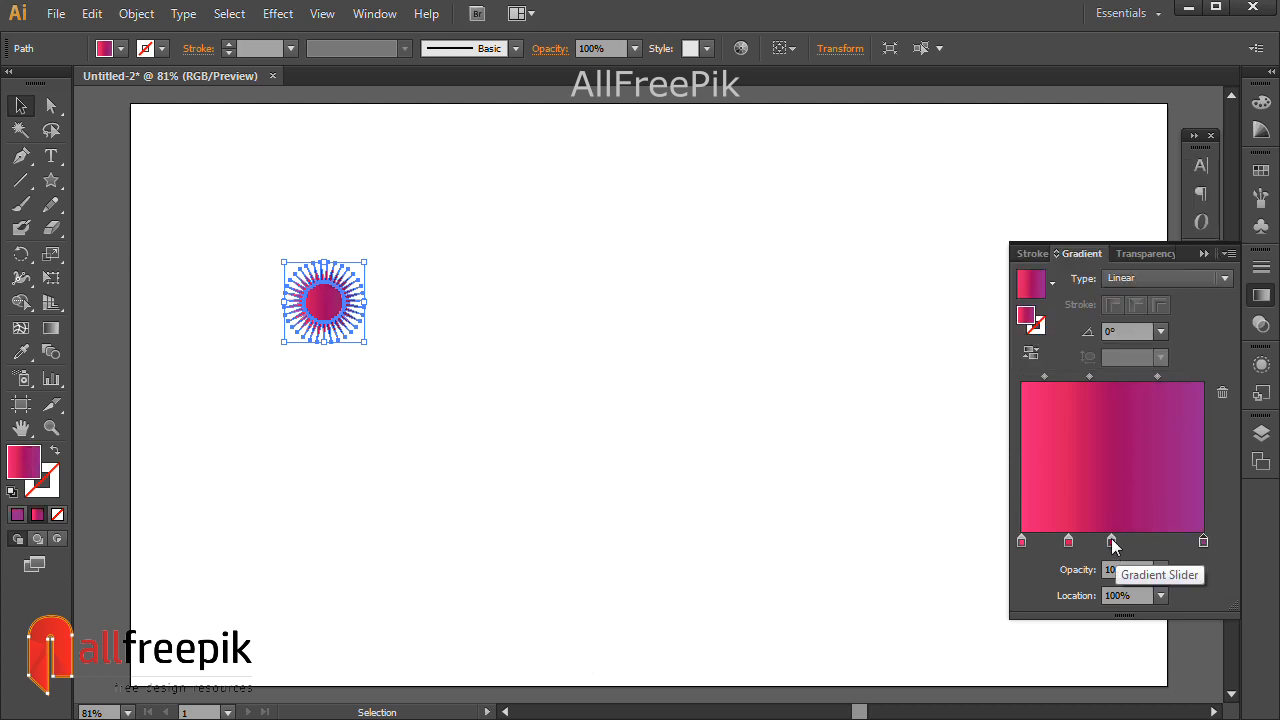
Slide the third stop, set the first midpoint location to 40%, and move the starburst top-left.
left_click_drag(1112, 542, 1082, 543)
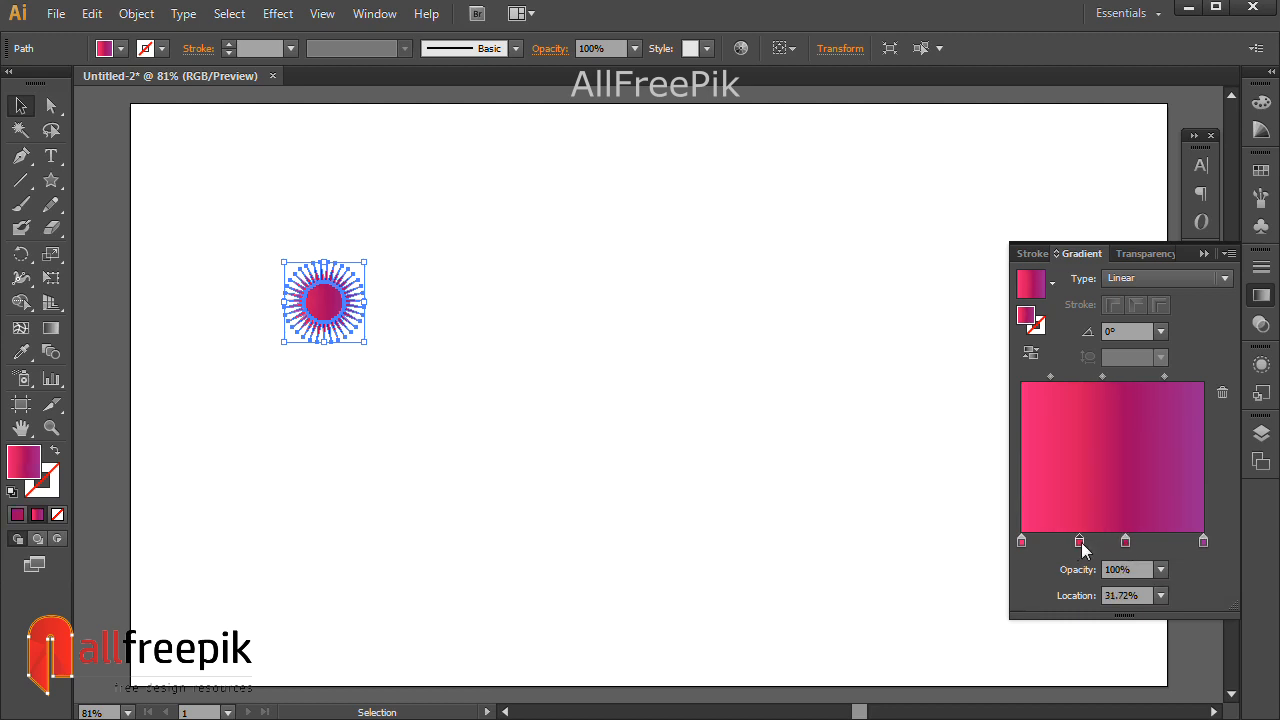
left_click(1051, 377)
left_click(1080, 542)
left_click(1050, 377)
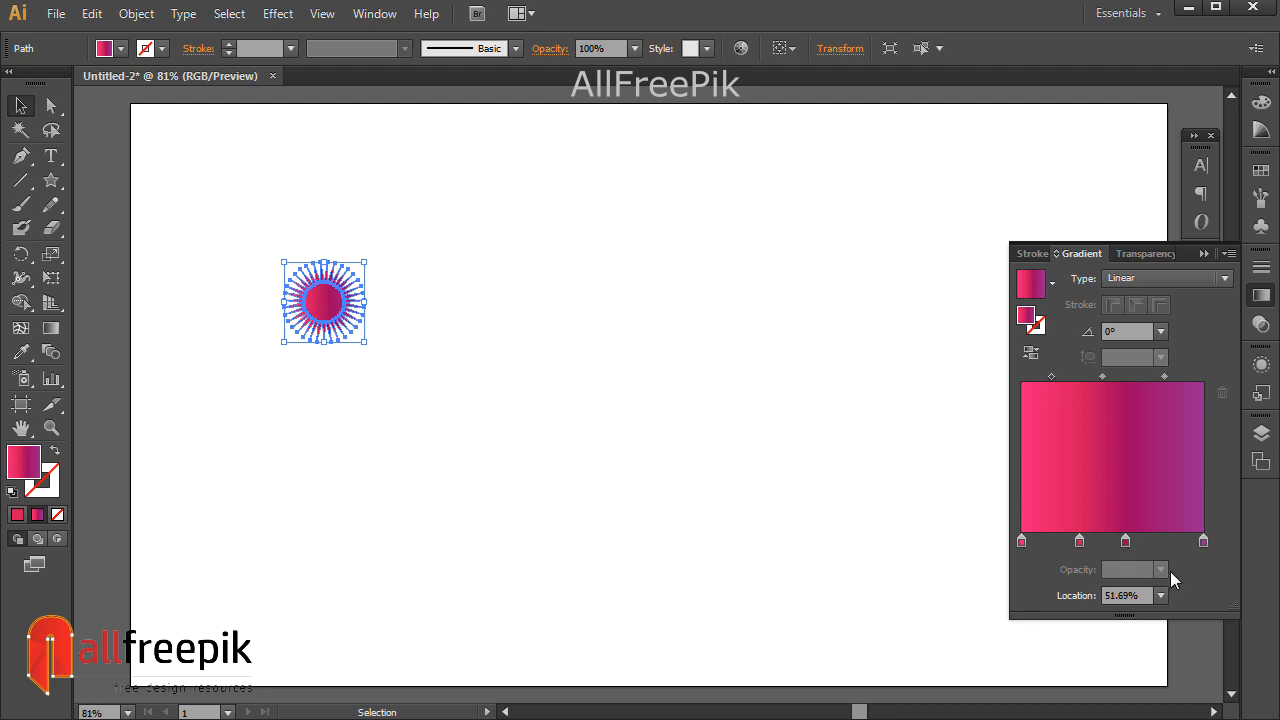
left_click(1160, 596)
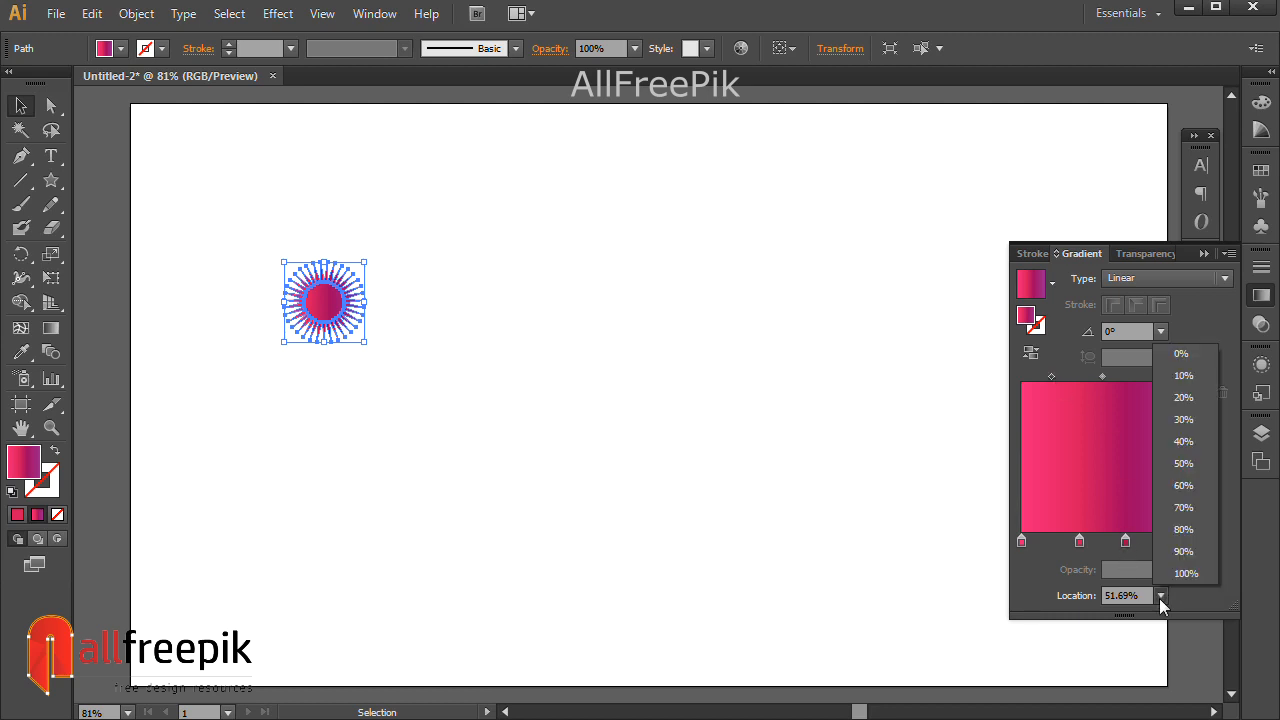
left_click(1183, 441)
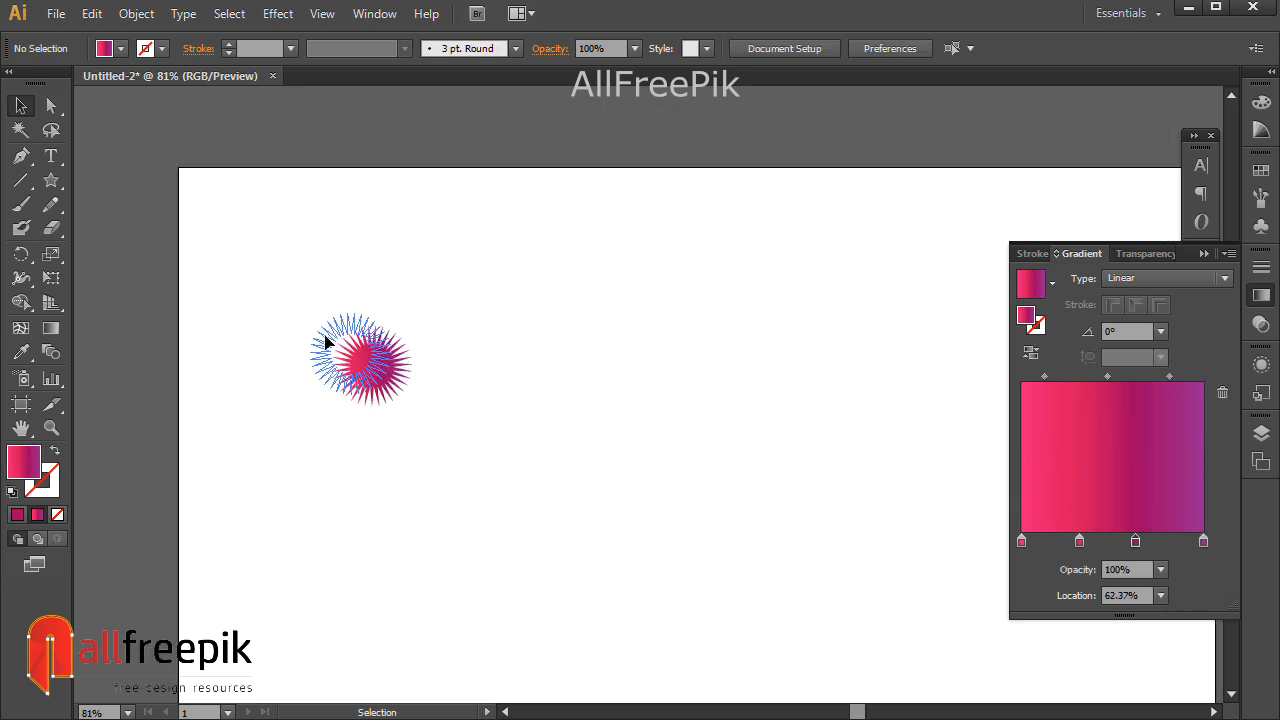
left_click_drag(325, 343, 268, 278)
Move the starburst onto the pasteboard above the artboard and select both starbursts.
key("space")
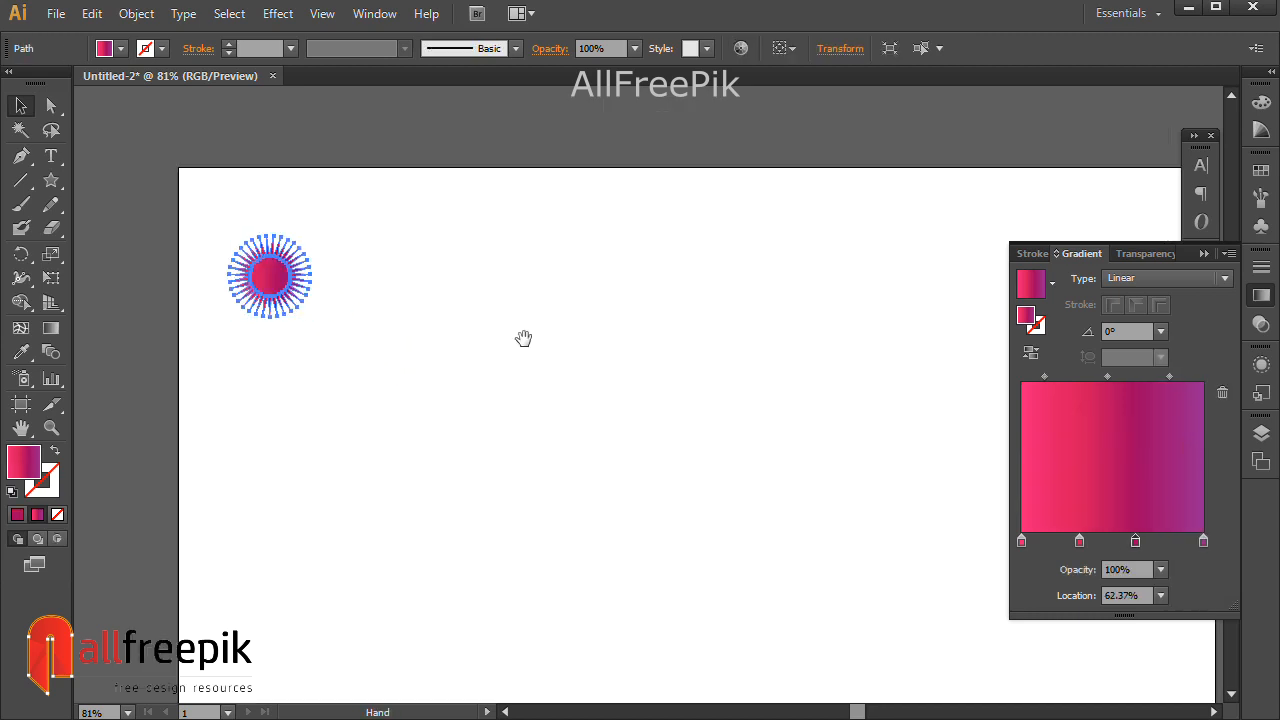
left_click_drag(527, 340, 577, 495)
left_click_drag(323, 429, 590, 226)
left_click_drag(680, 178, 255, 290)
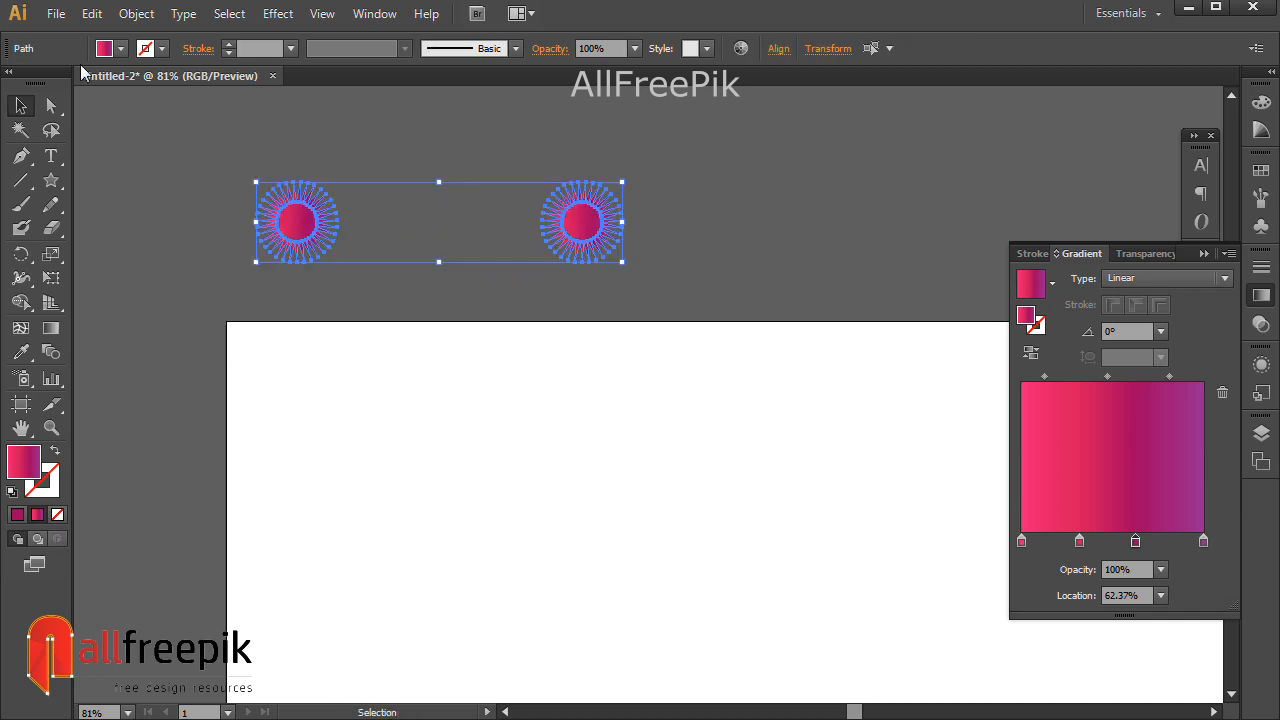
Set Blend Options spacing to Specified Steps of 150.
left_click(134, 14)
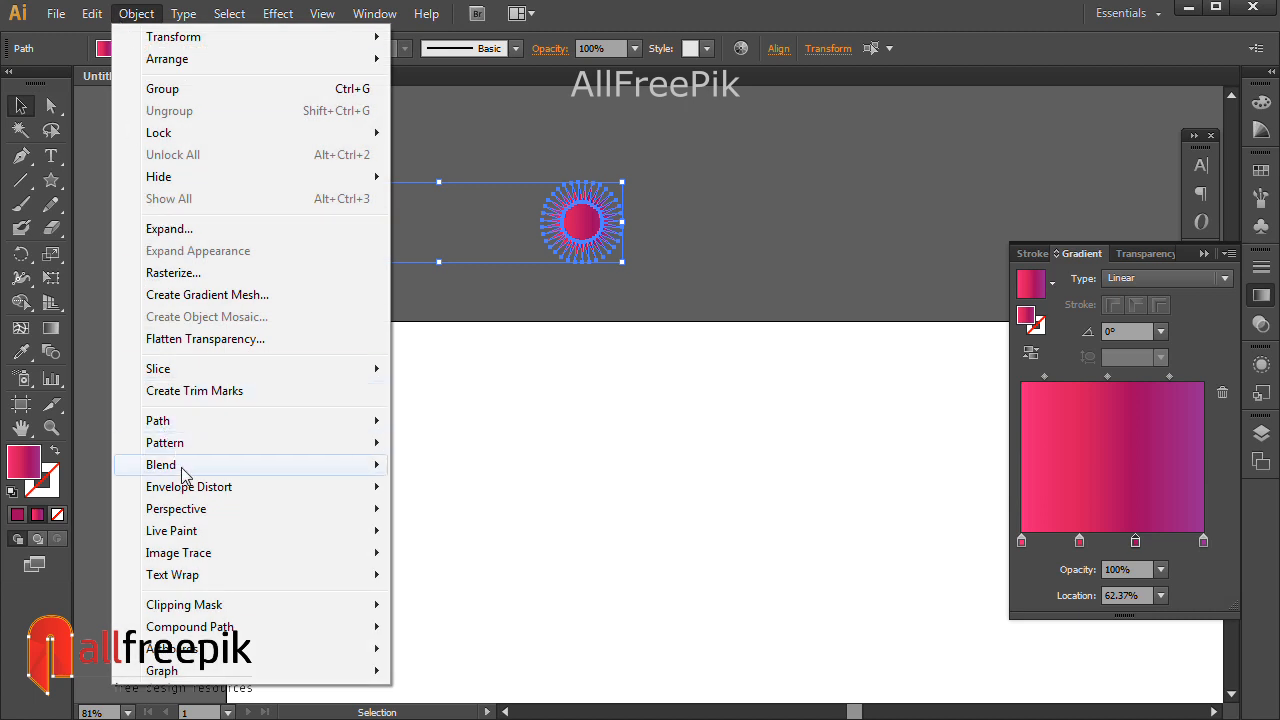
mouse_move(177, 466)
left_click(445, 518)
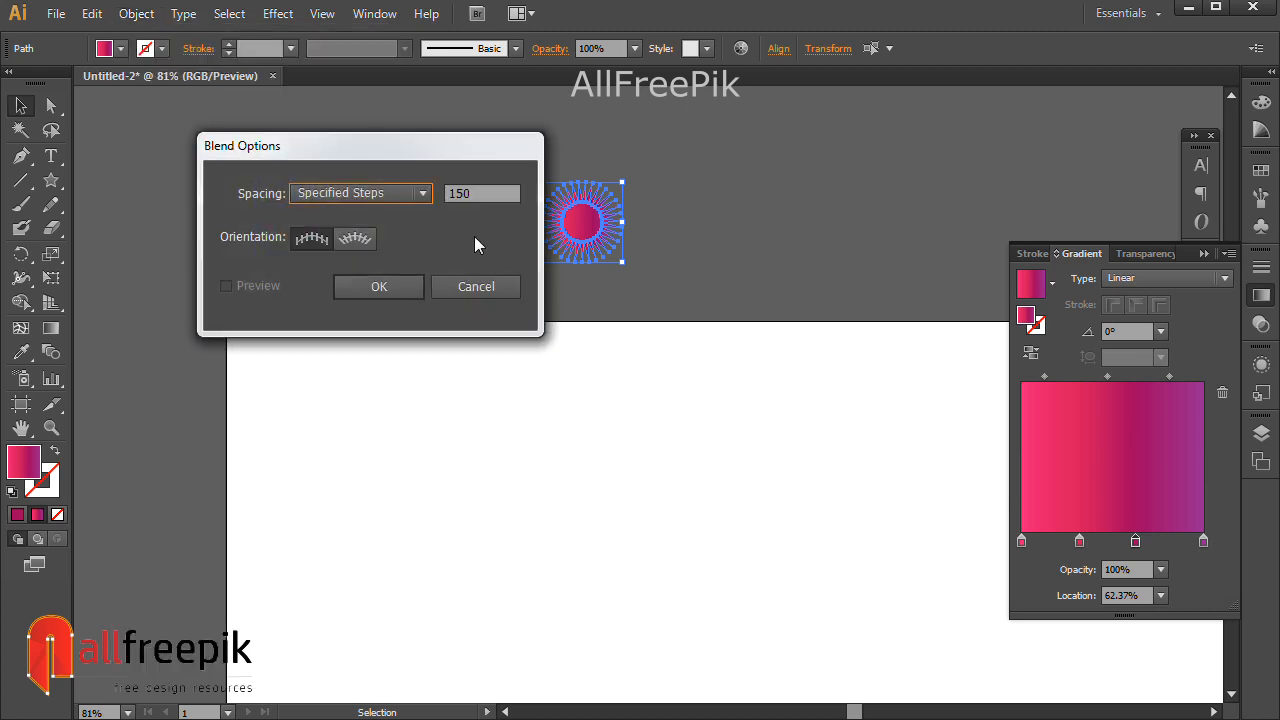
double_click(475, 197)
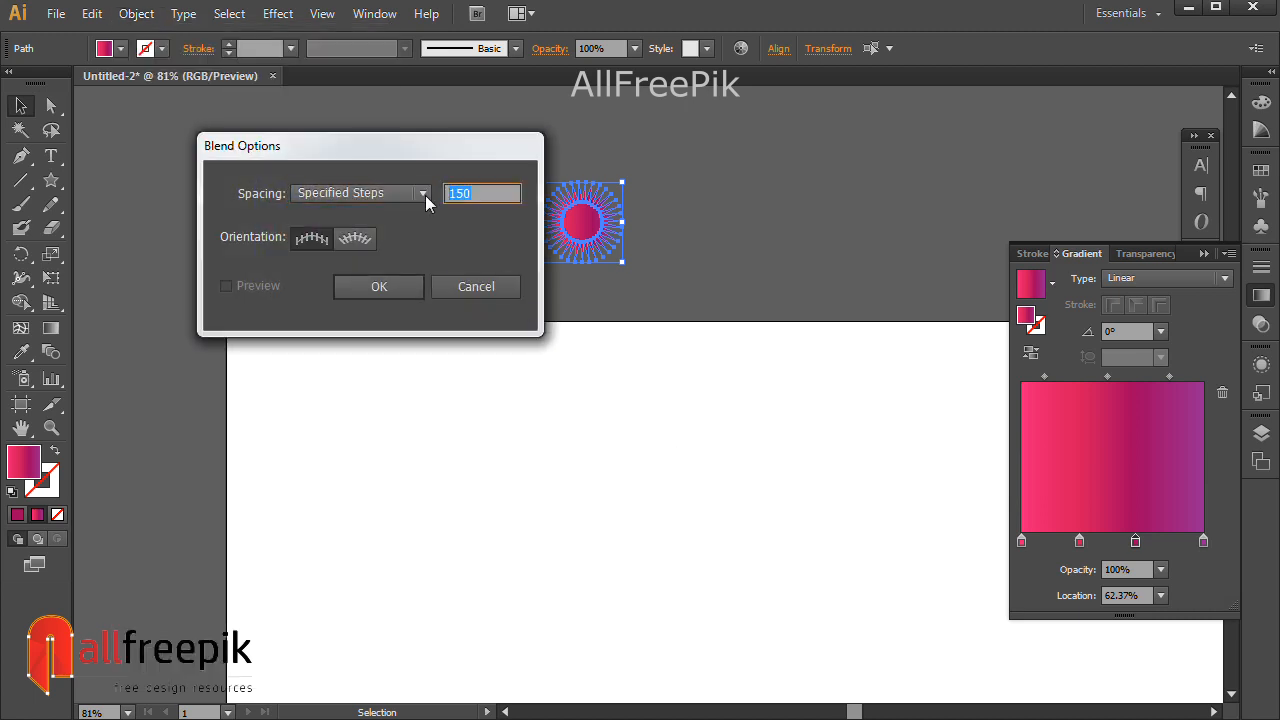
type("100")
type("150")
left_click(405, 287)
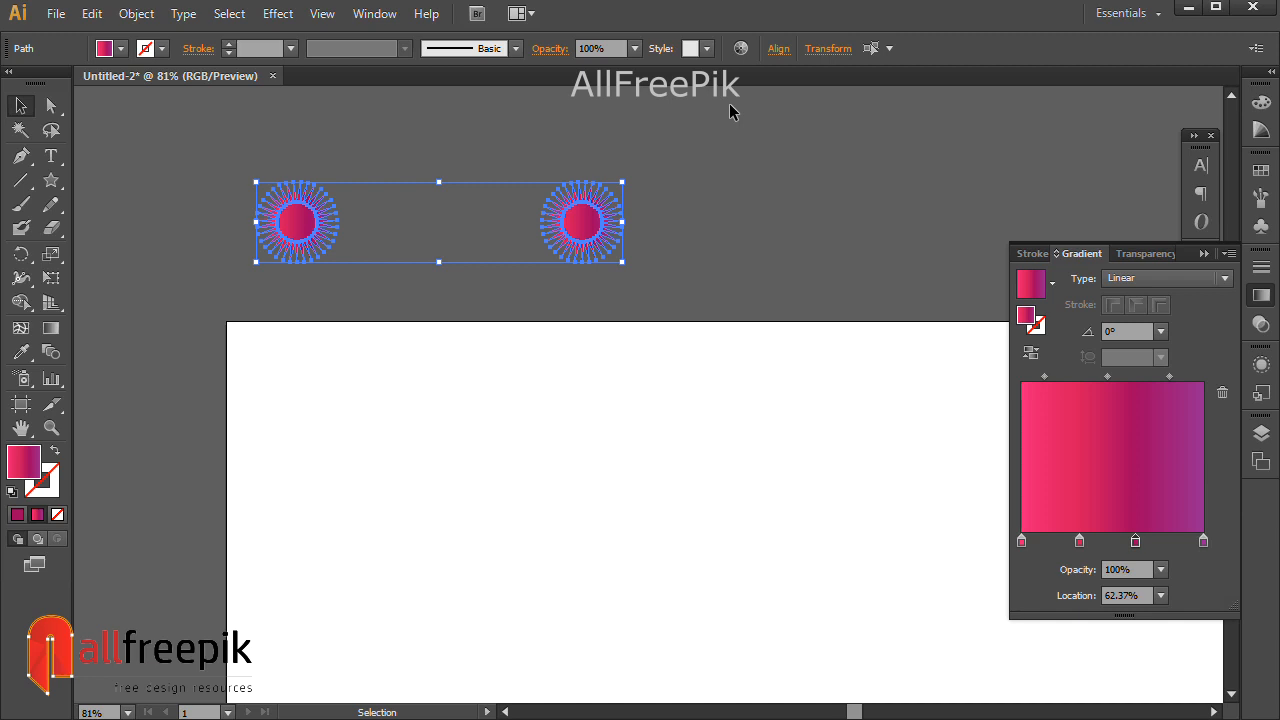
Make a blend between the two starbursts with Object > Blend > Make, then deselect.
left_click(133, 18)
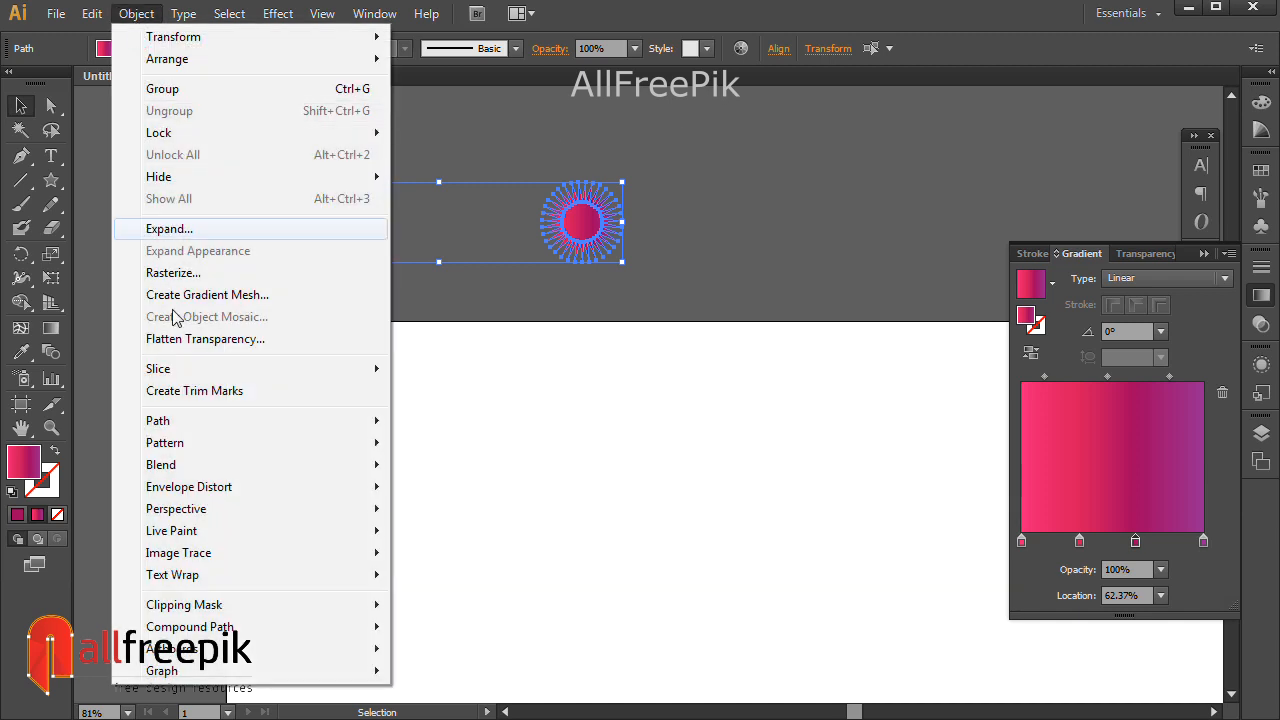
mouse_move(199, 468)
left_click(453, 466)
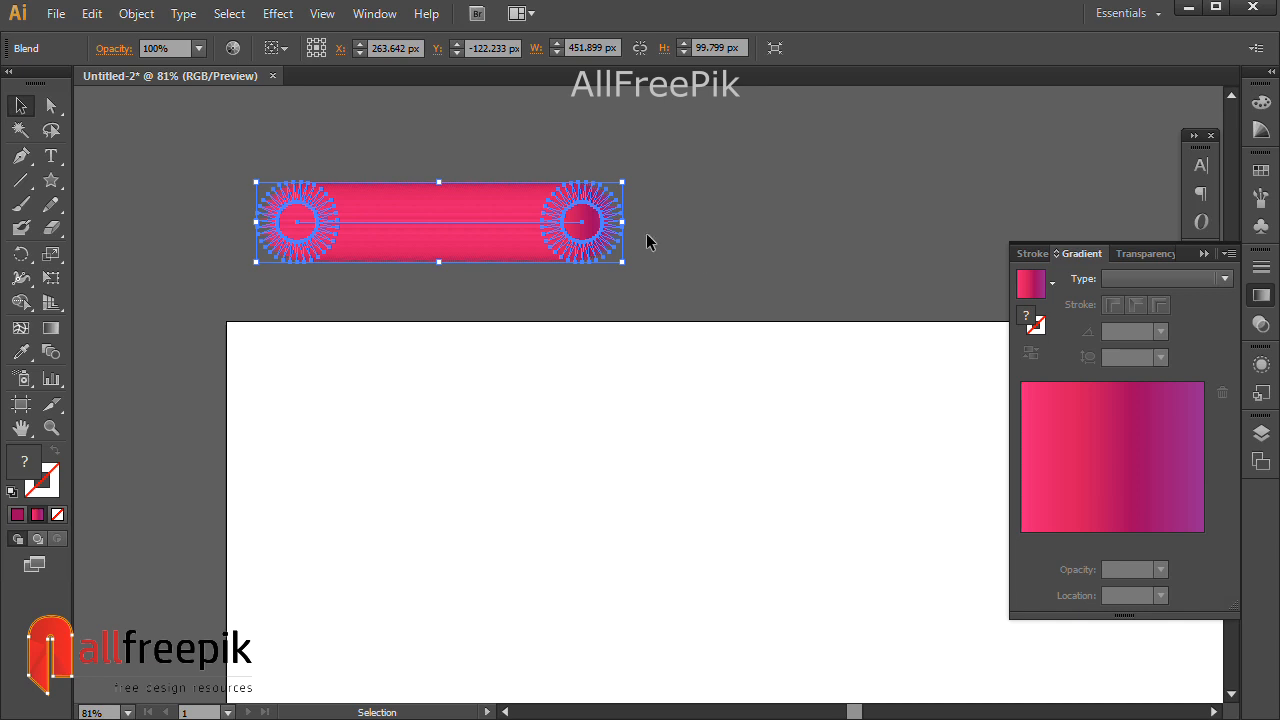
left_click(771, 531)
Inspect the blend spine's end anchor, then zoom out to the whole artboard.
key("ctrl+alt+space")
left_click_drag(766, 543, 760, 509)
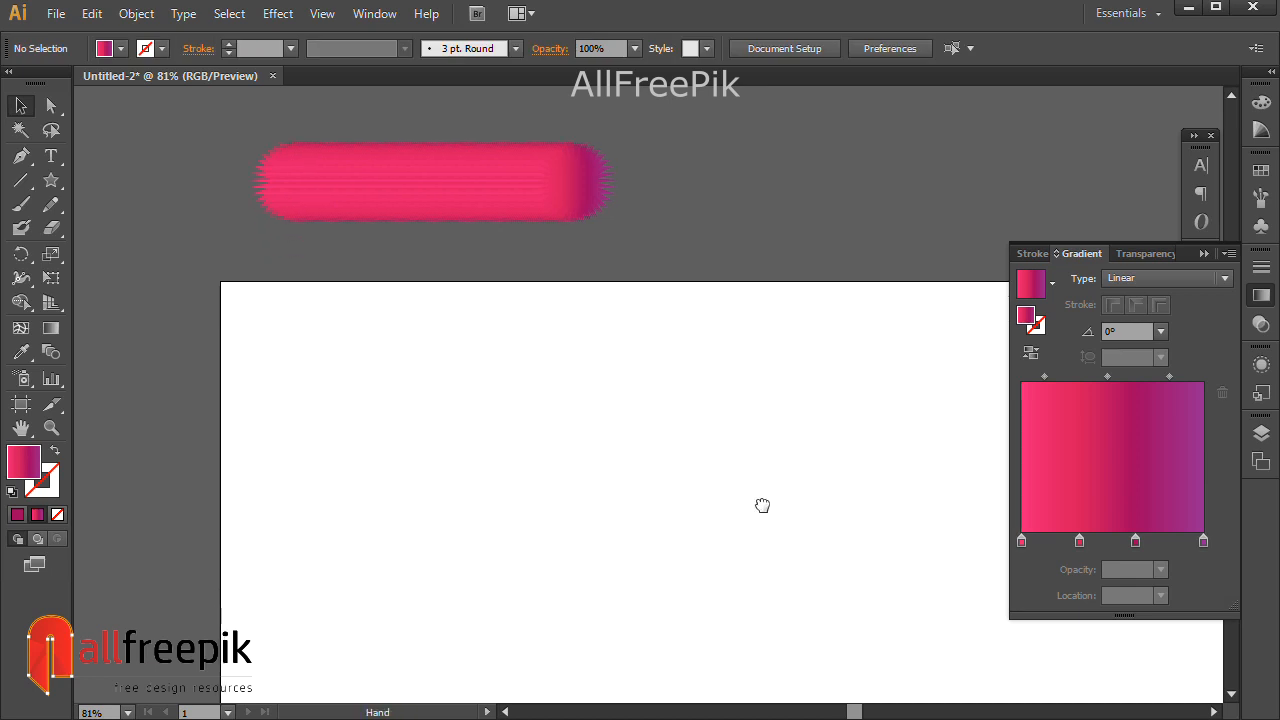
left_click(51, 105)
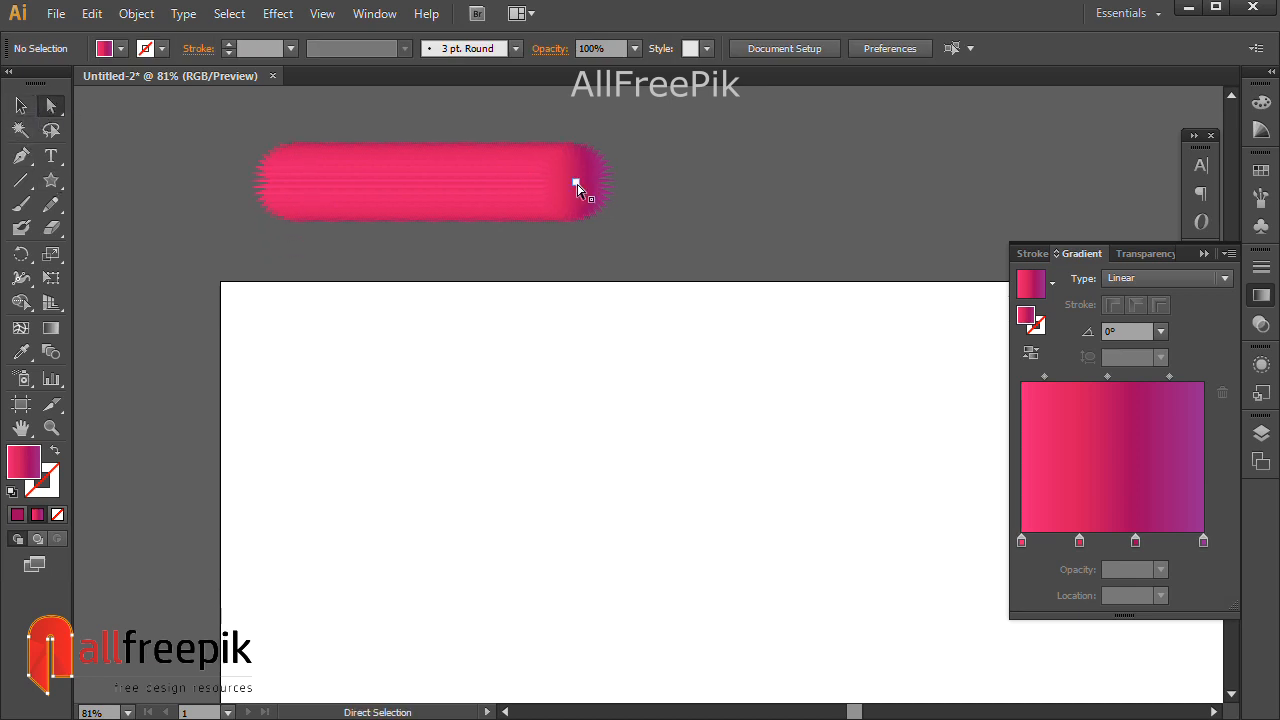
left_click(594, 185)
left_click(743, 228)
key("ctrl+alt+space")
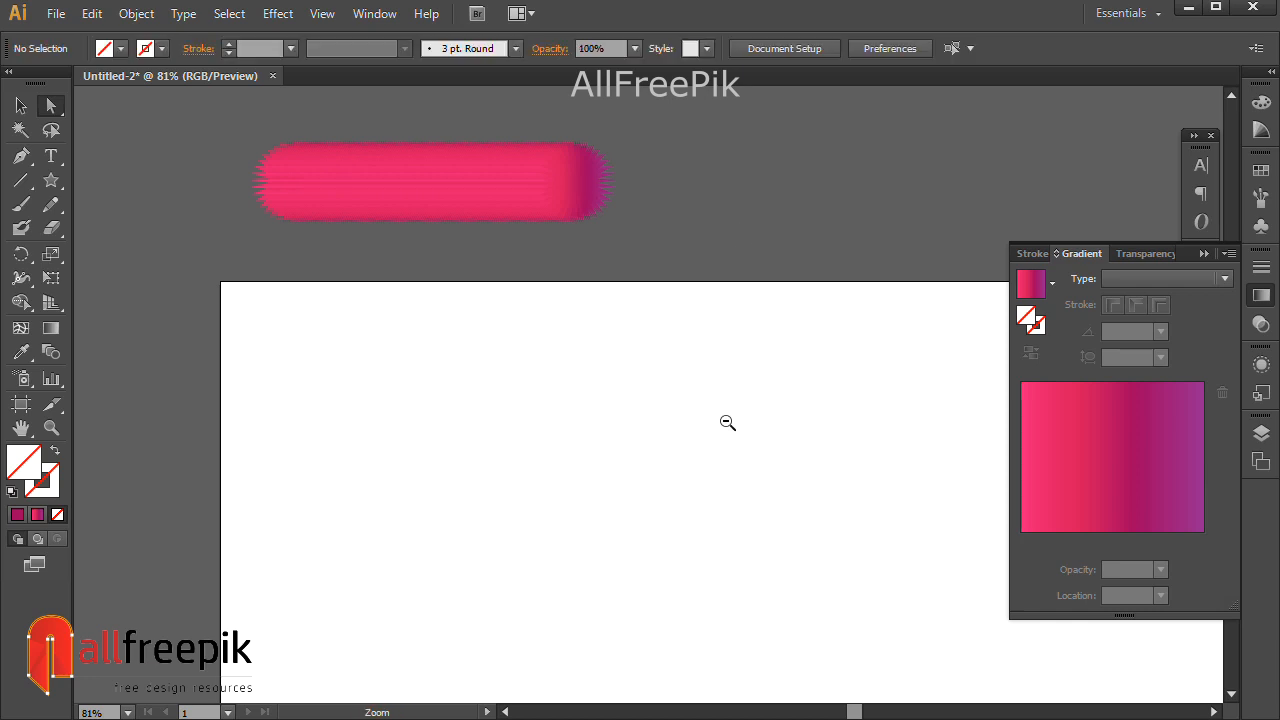
left_click(726, 418)
left_click_drag(766, 480, 691, 366)
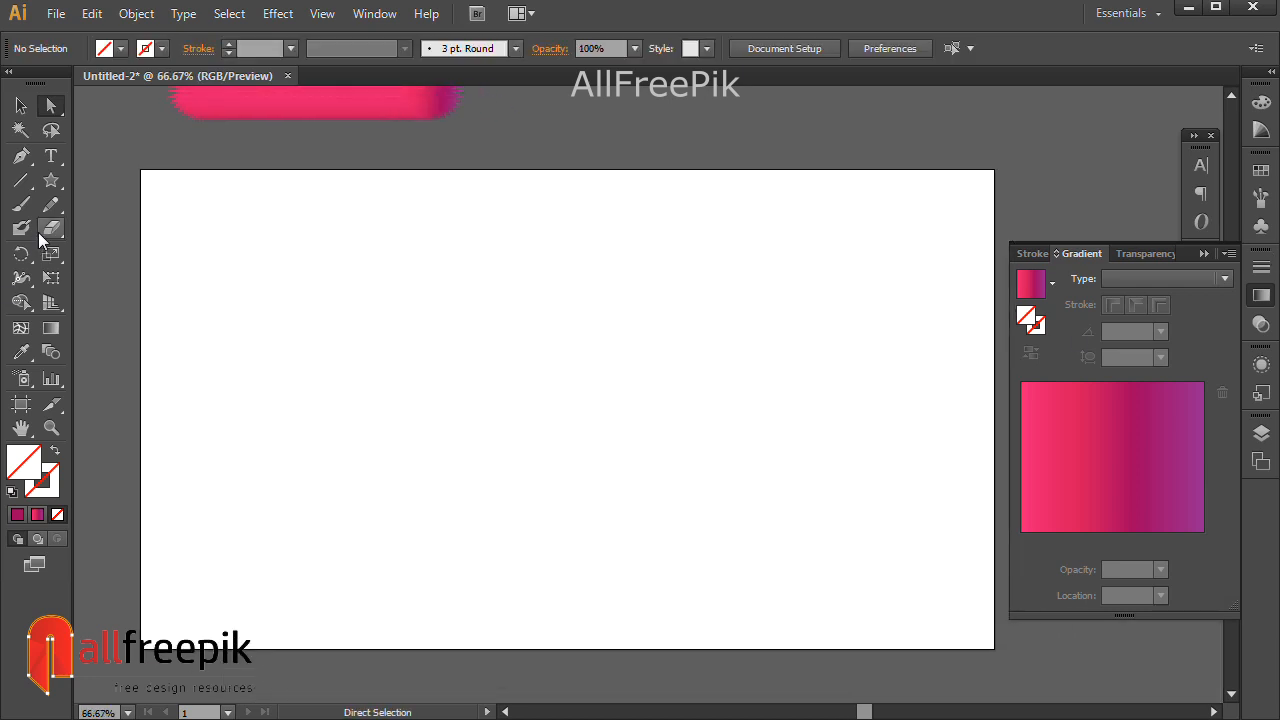
Draw a Pen-tool S-curve from left of the artboard, dipping mid-way and rising right.
left_click(21, 156)
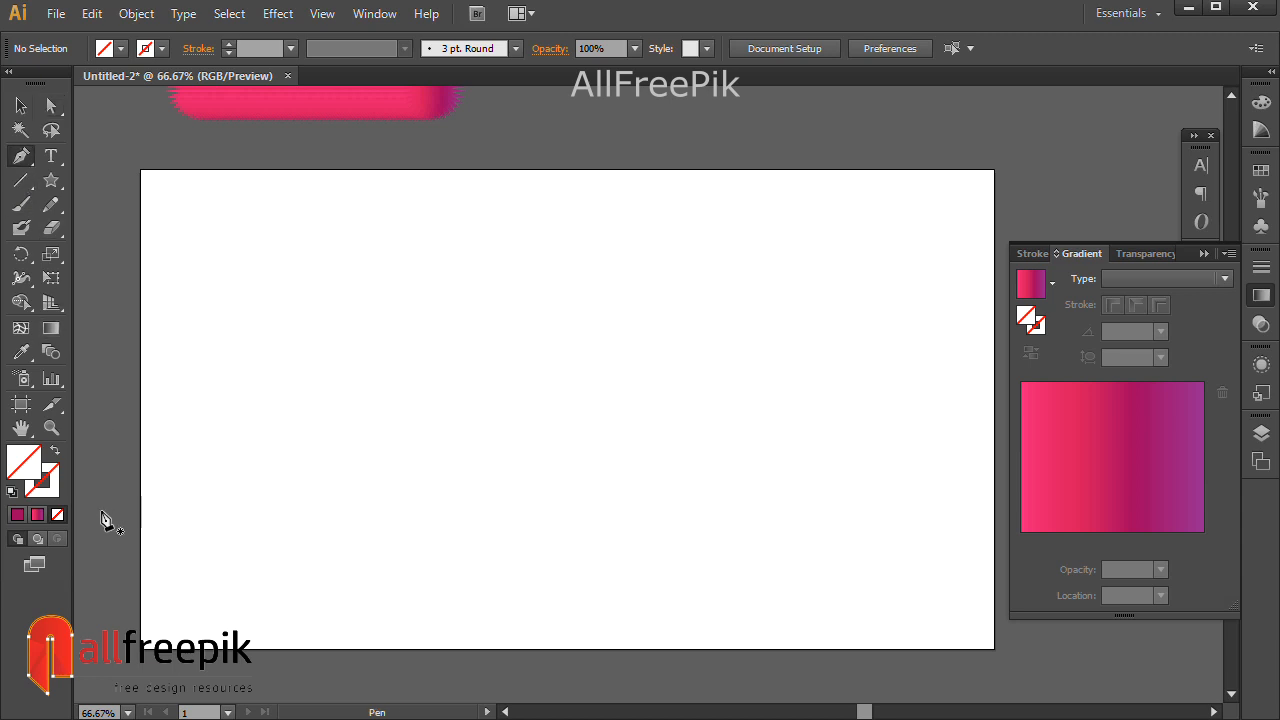
left_click(101, 511)
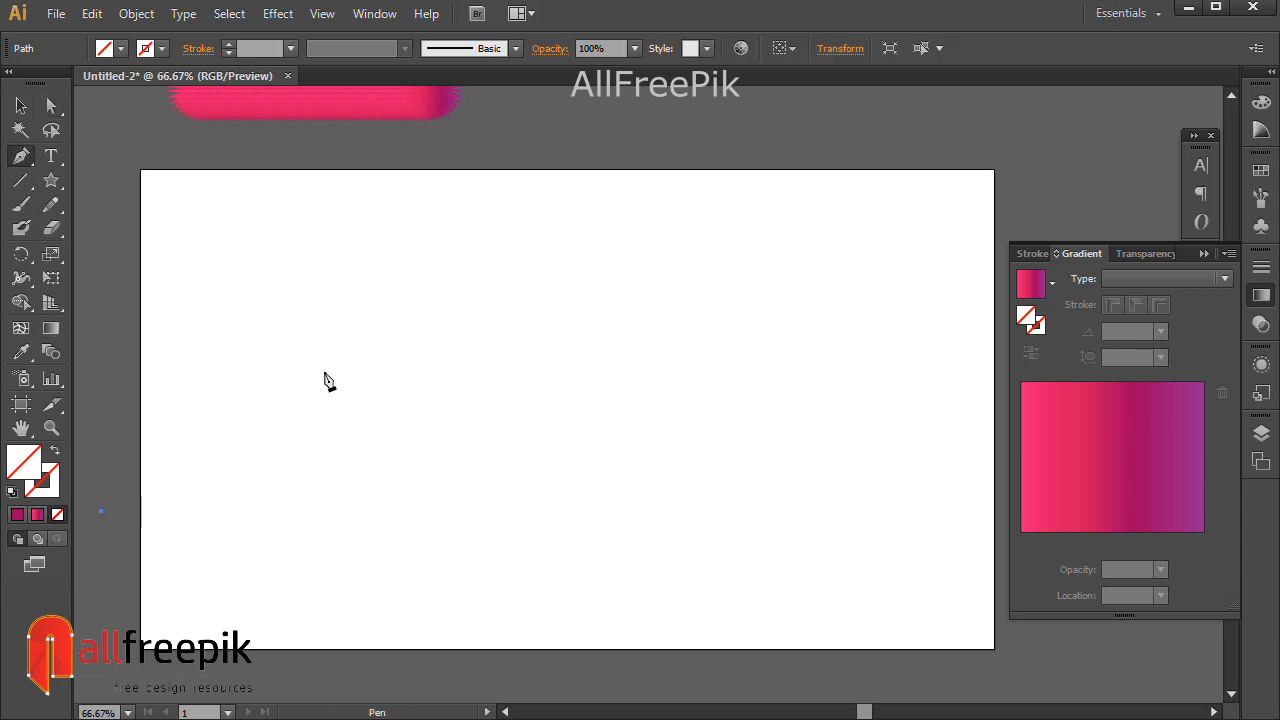
left_click_drag(498, 366, 566, 393)
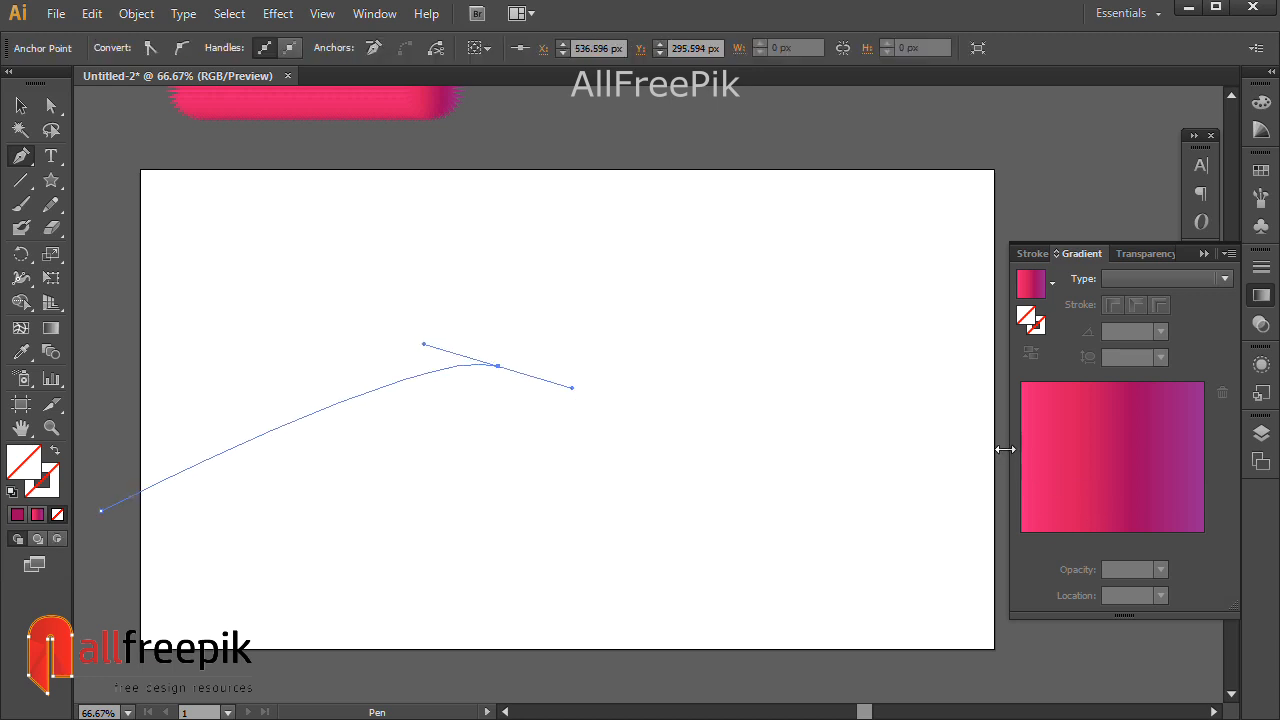
left_click_drag(948, 436, 917, 470)
left_click_drag(742, 541, 811, 483)
left_click_drag(952, 291, 1108, 310)
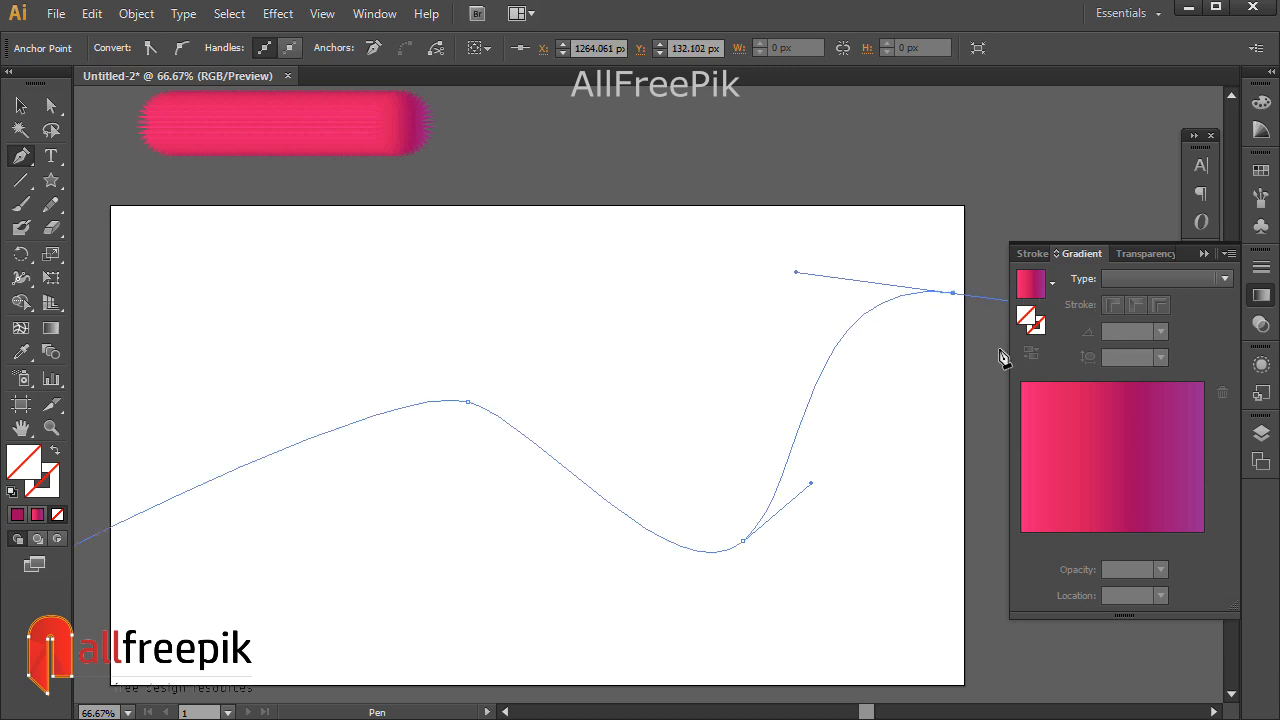
left_click(10, 105)
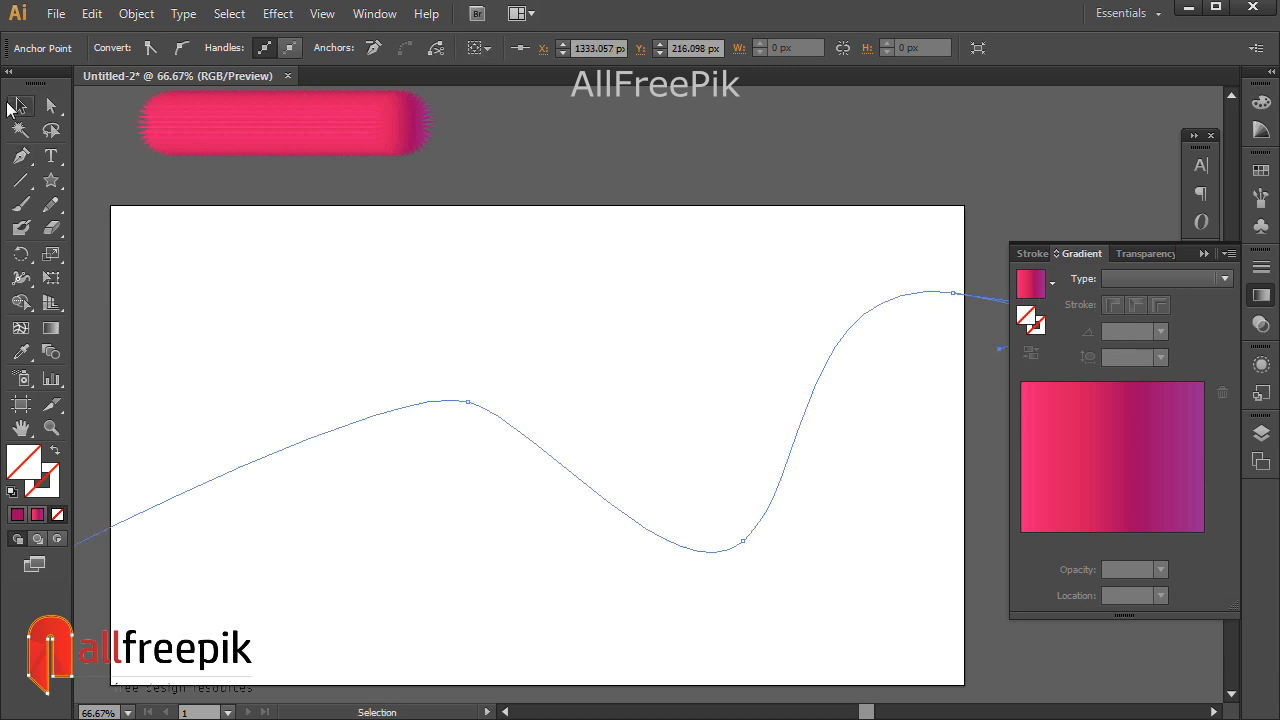
left_click(890, 189)
left_click(895, 191, "ctrl+alt")
Pull the curve's right end point down and shorten its top-right handle, then select the path.
left_click(571, 557)
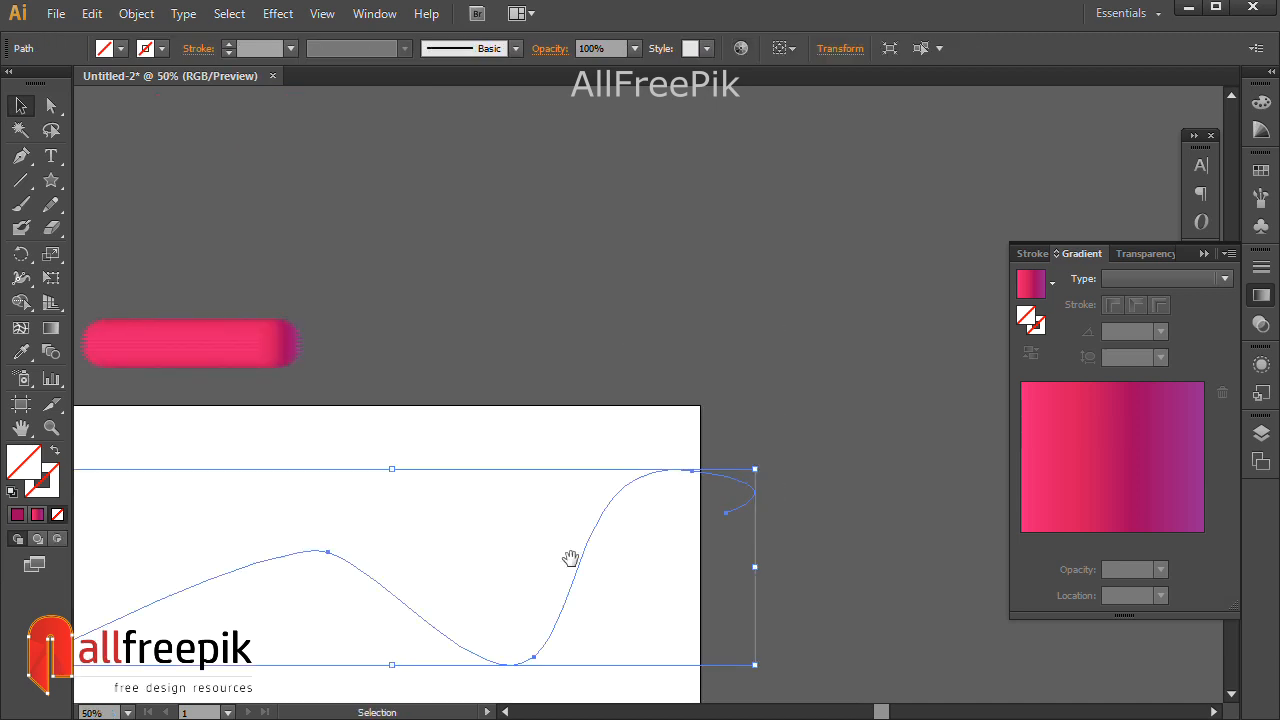
left_click_drag(571, 557, 717, 366)
left_click(53, 107)
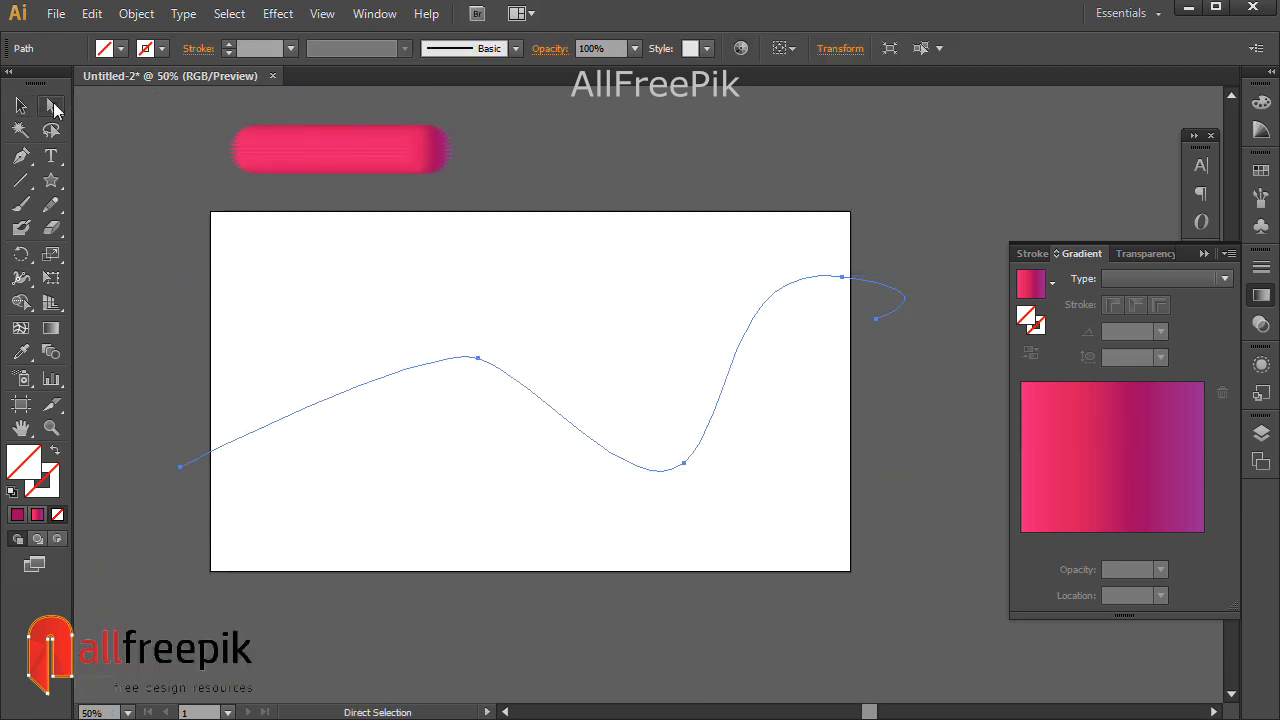
left_click(929, 220)
left_click_drag(876, 318, 933, 342)
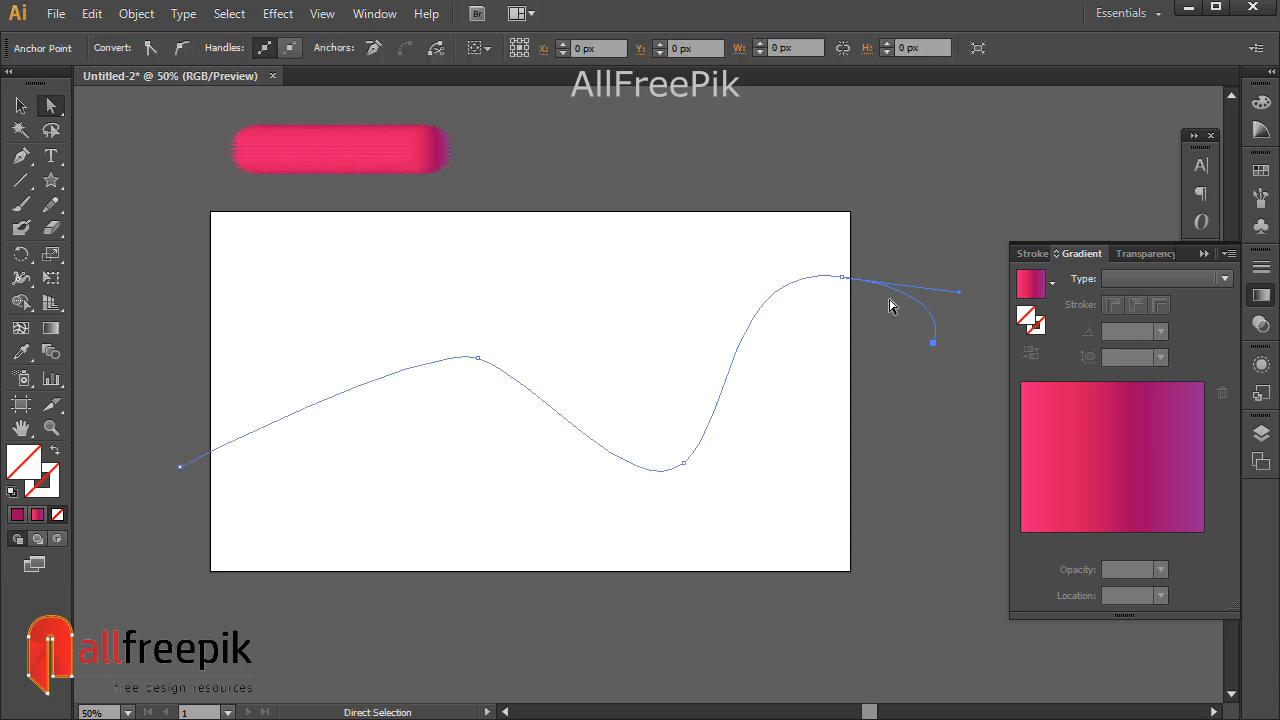
left_click(951, 220)
left_click_drag(903, 229, 845, 281)
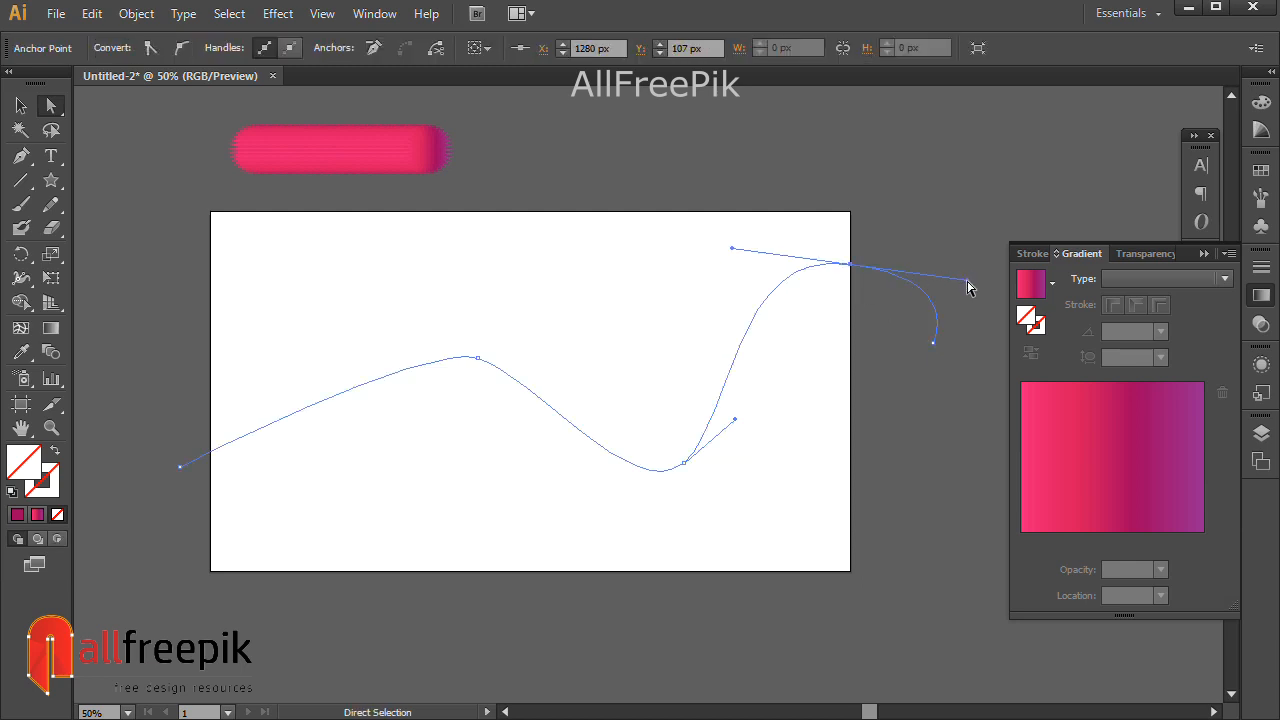
left_click_drag(967, 281, 930, 288)
left_click(955, 212)
left_click(21, 105)
left_click(478, 357)
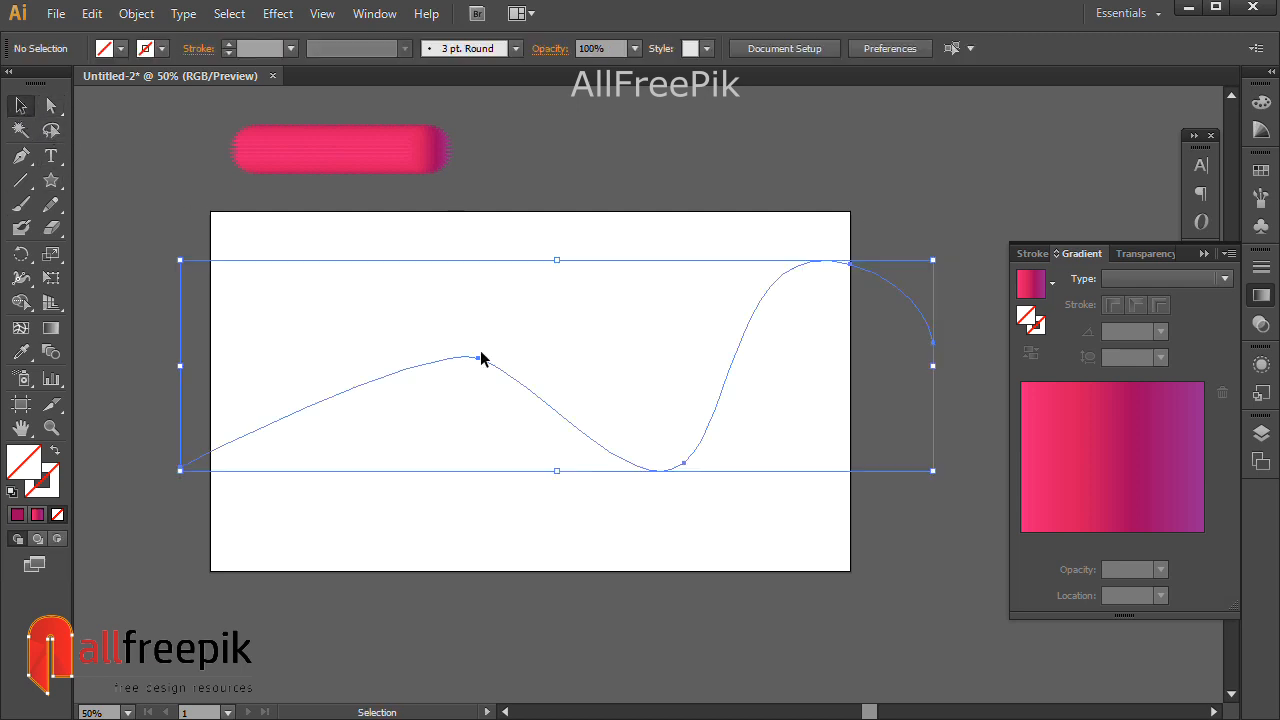
Replace the blend's spine with the wave path using Object > Blend > Replace Spine.
left_click(351, 146, "shift")
left_click(136, 13)
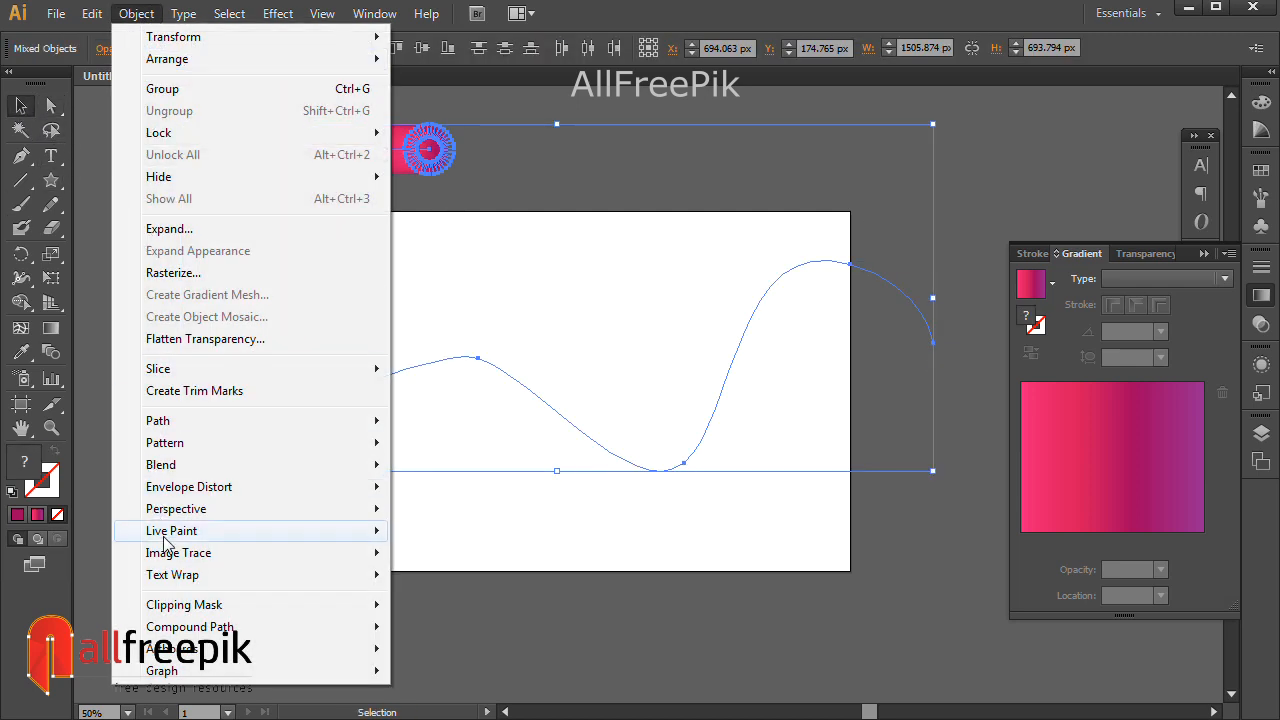
mouse_move(229, 465)
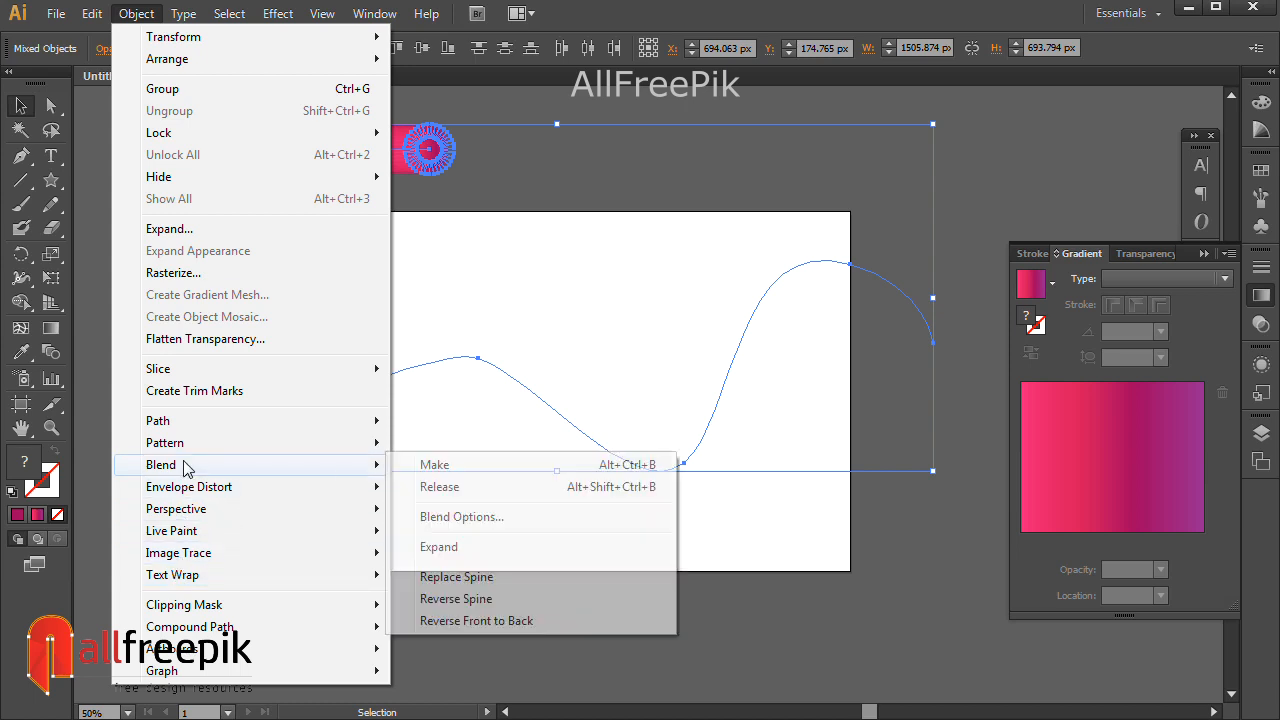
left_click(505, 577)
left_click(689, 212)
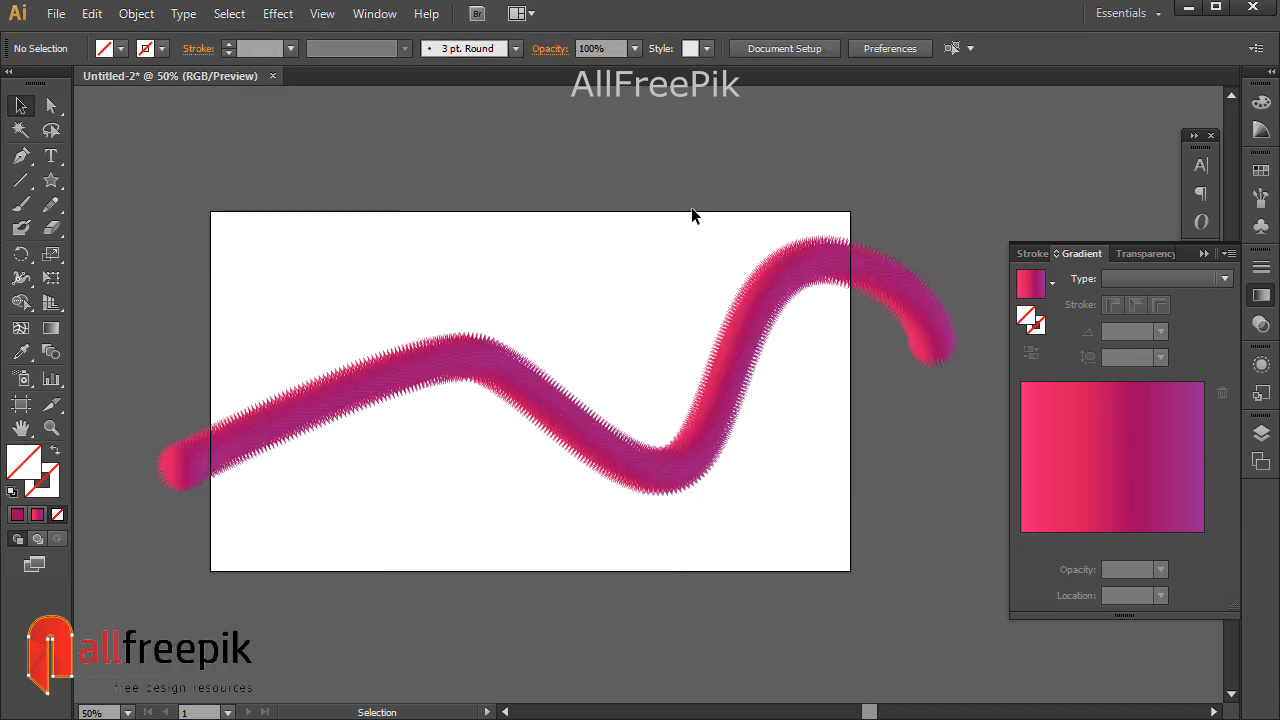
Direct-select the blend's left-end circle and start enlarging it.
left_click(51, 105)
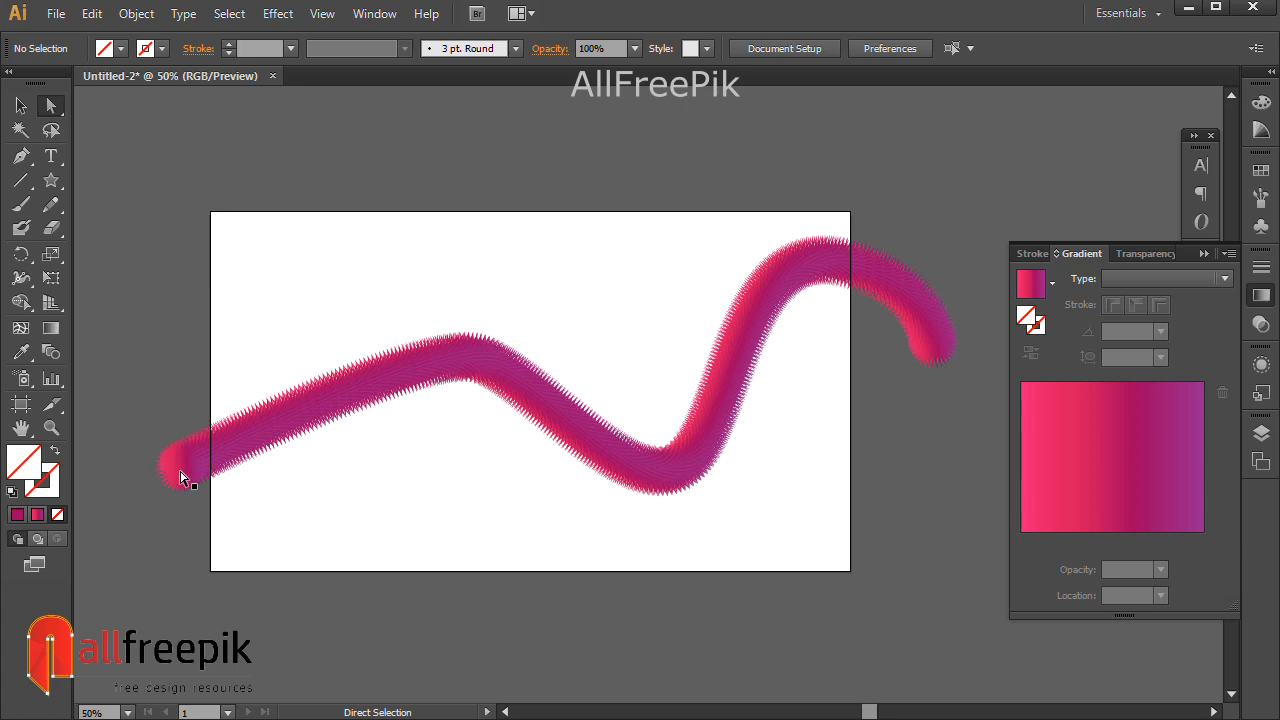
left_click(179, 470)
left_click(21, 105)
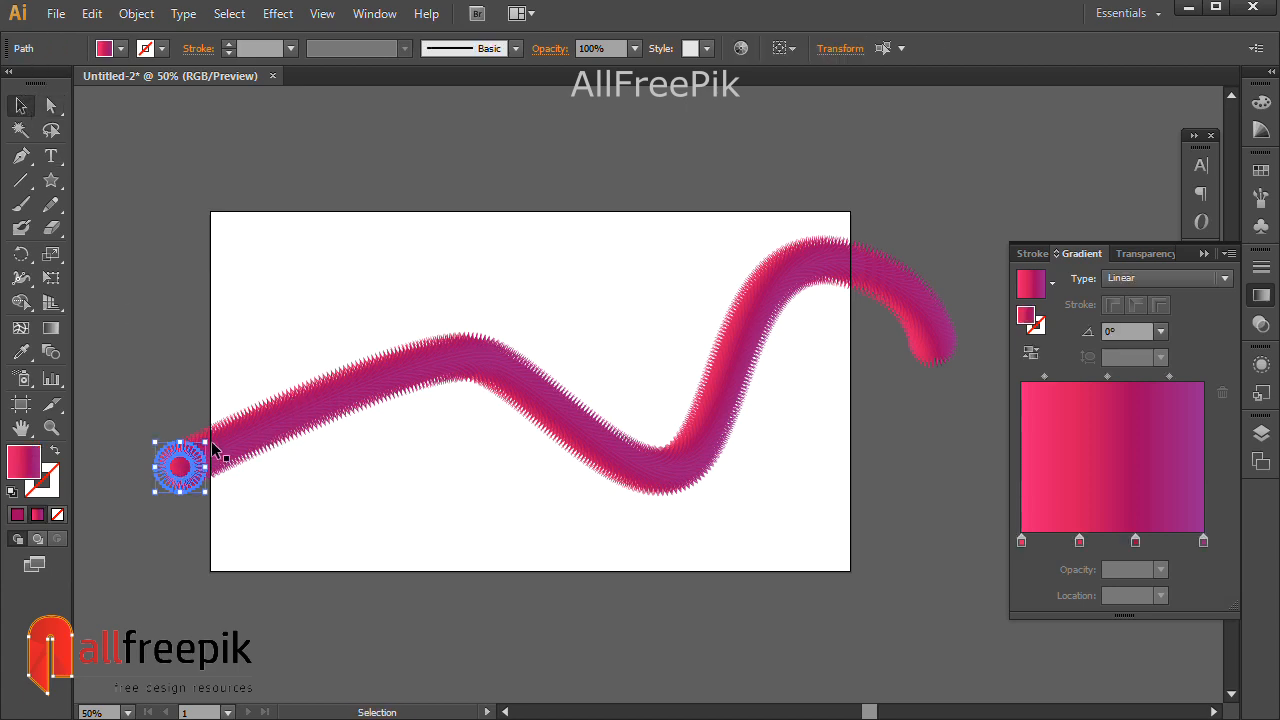
left_click_drag(206, 441, 355, 268)
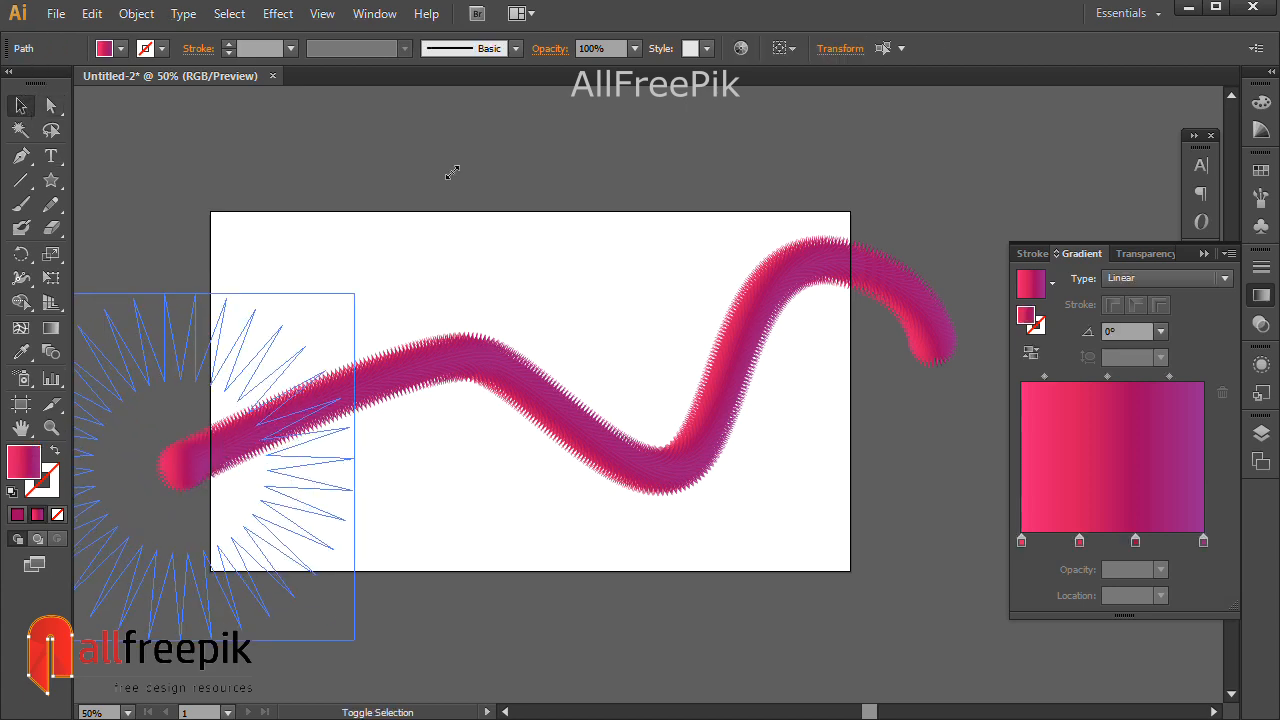
Finish enlarging the blend's left-end starburst and shift it further left.
left_click_drag(453, 172, 450, 170)
key("space")
left_click_drag(462, 290, 530, 266)
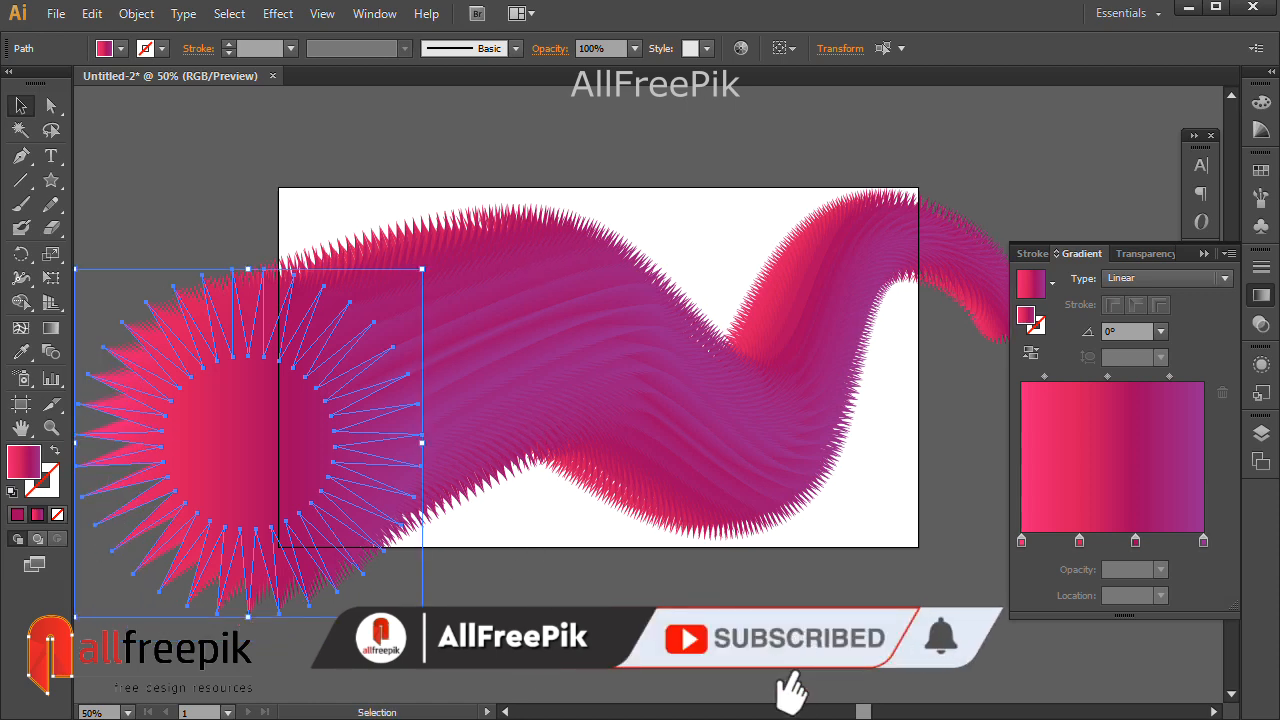
left_click(337, 509)
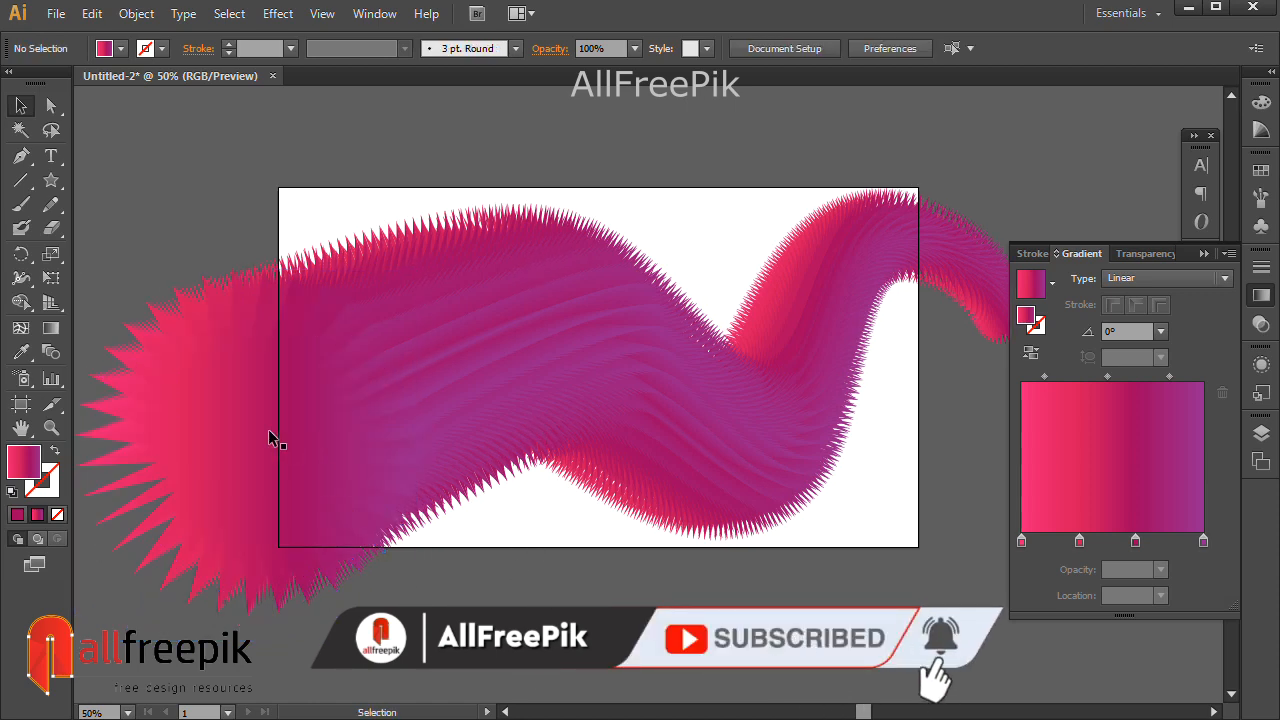
left_click(272, 436)
left_click(47, 98)
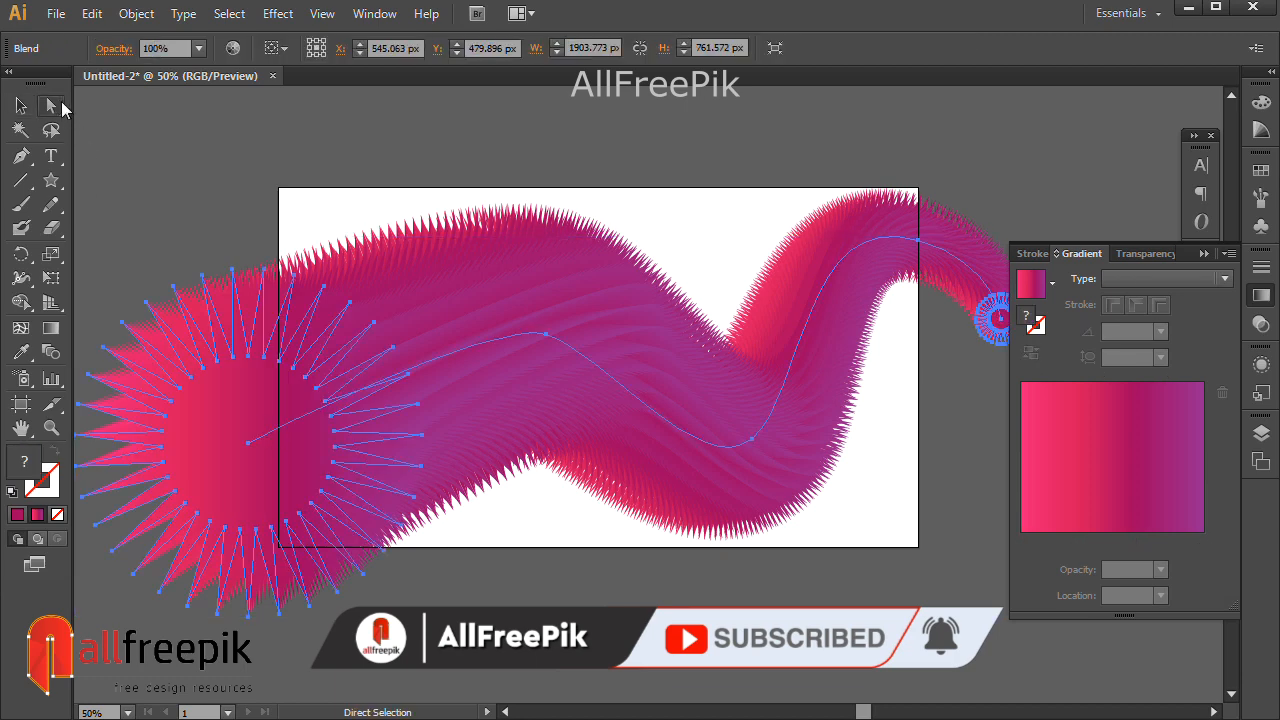
left_click(238, 464)
scroll(238, 464, "left", 3)
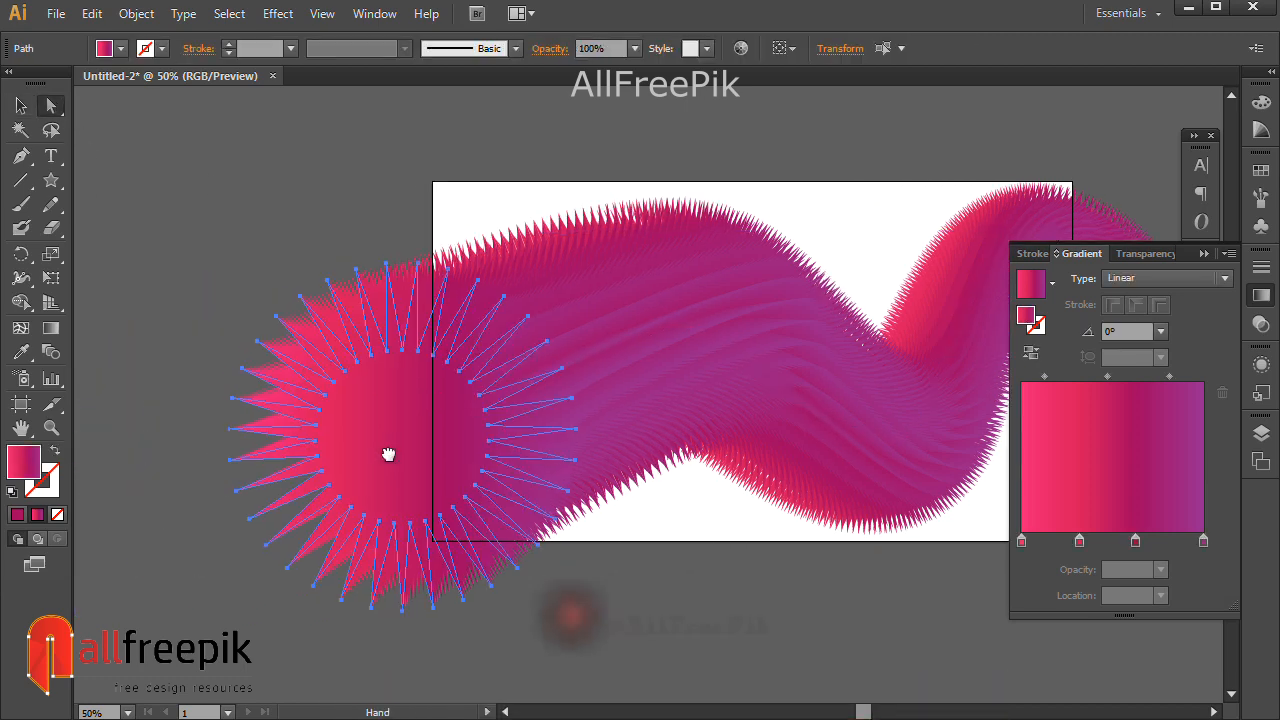
left_click_drag(366, 451, 218, 420)
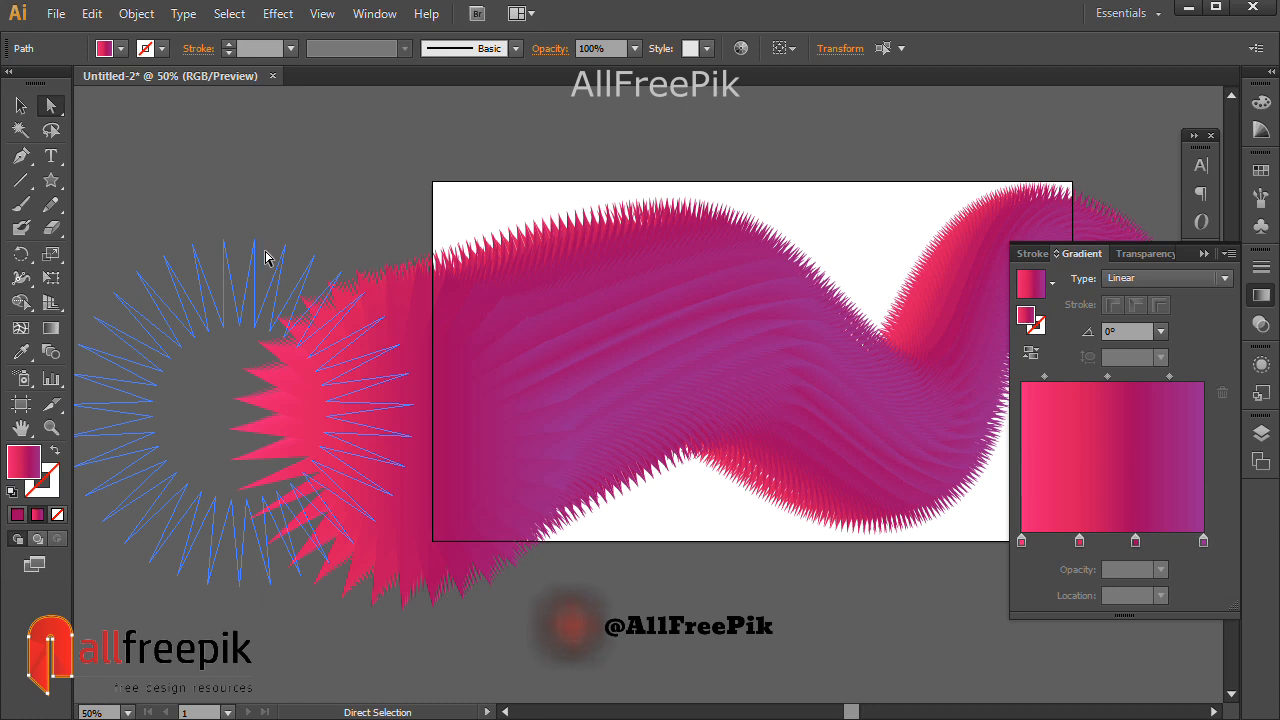
Rotate the blend's right-end circle to about 49.9°.
left_click_drag(814, 171, 681, 154)
left_click_drag(667, 213, 500, 323)
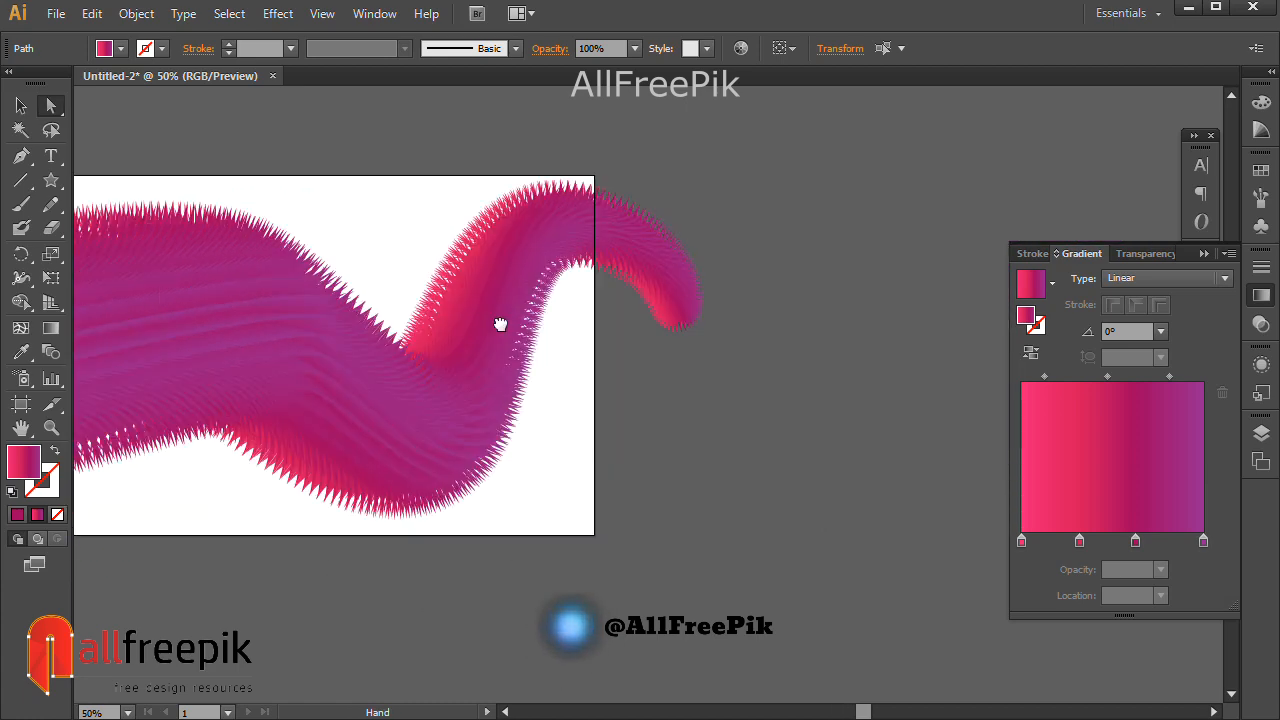
left_click(672, 313)
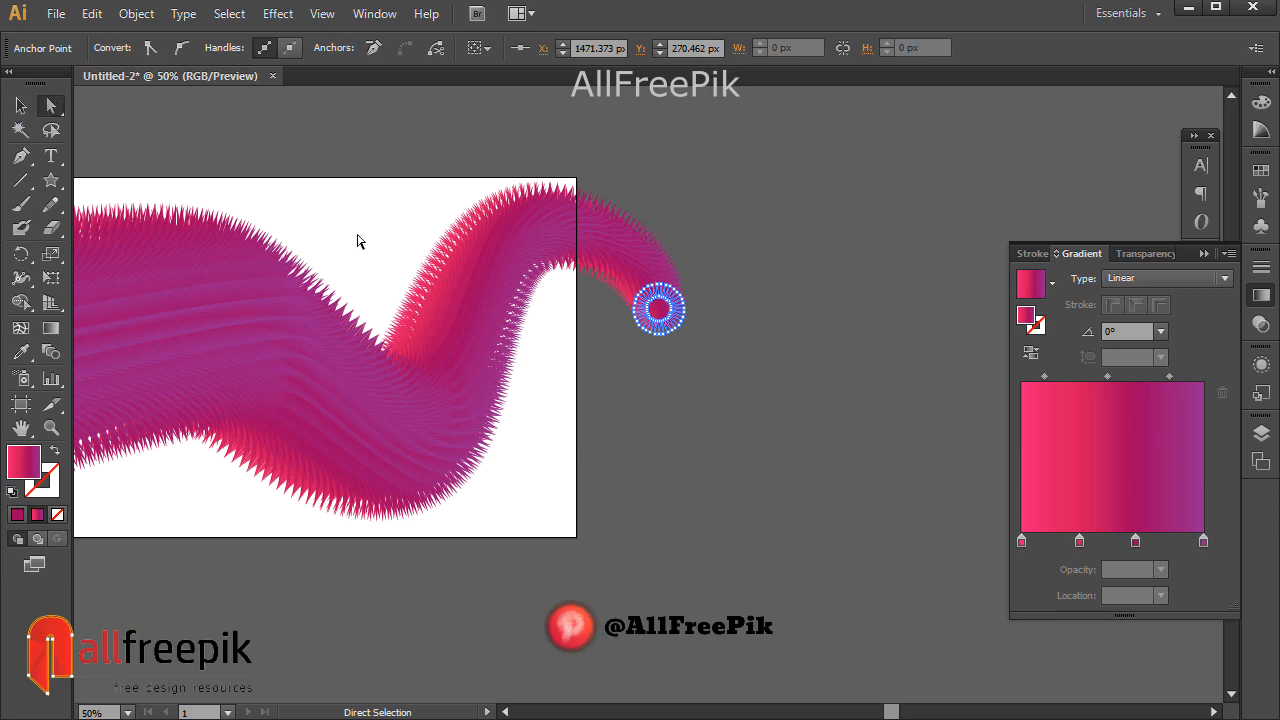
left_click(20, 105)
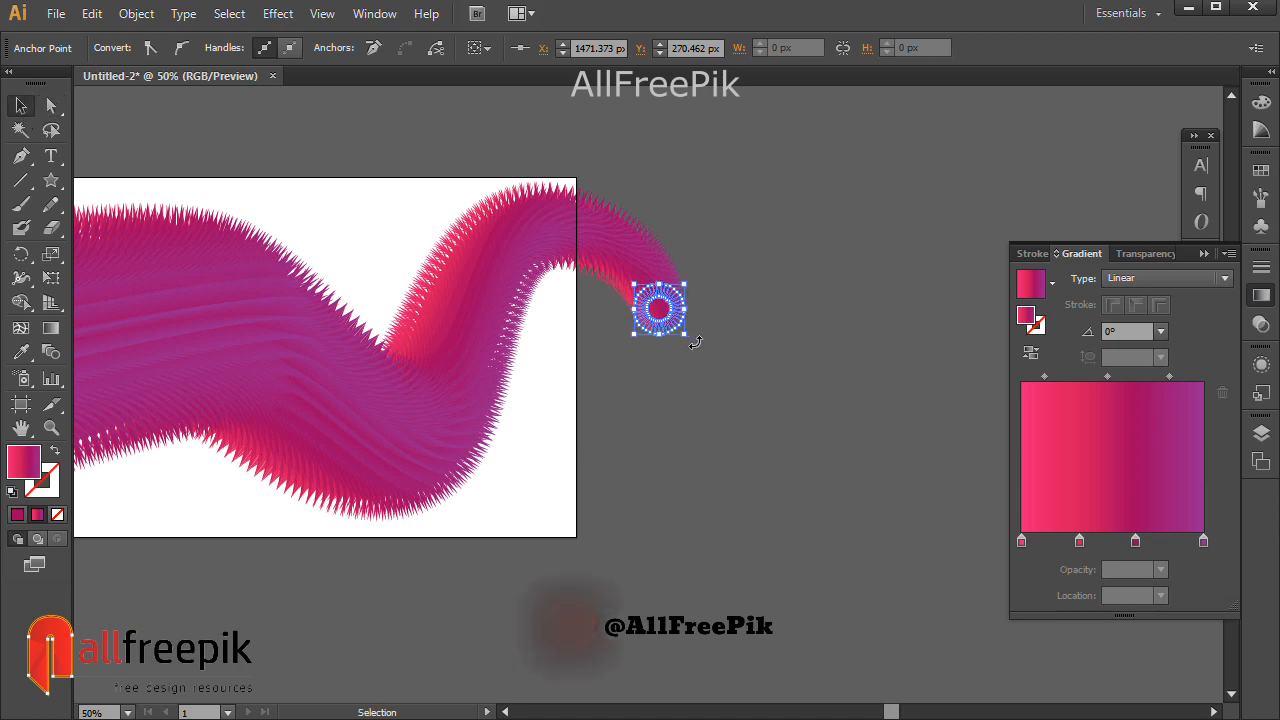
left_click_drag(695, 342, 715, 307)
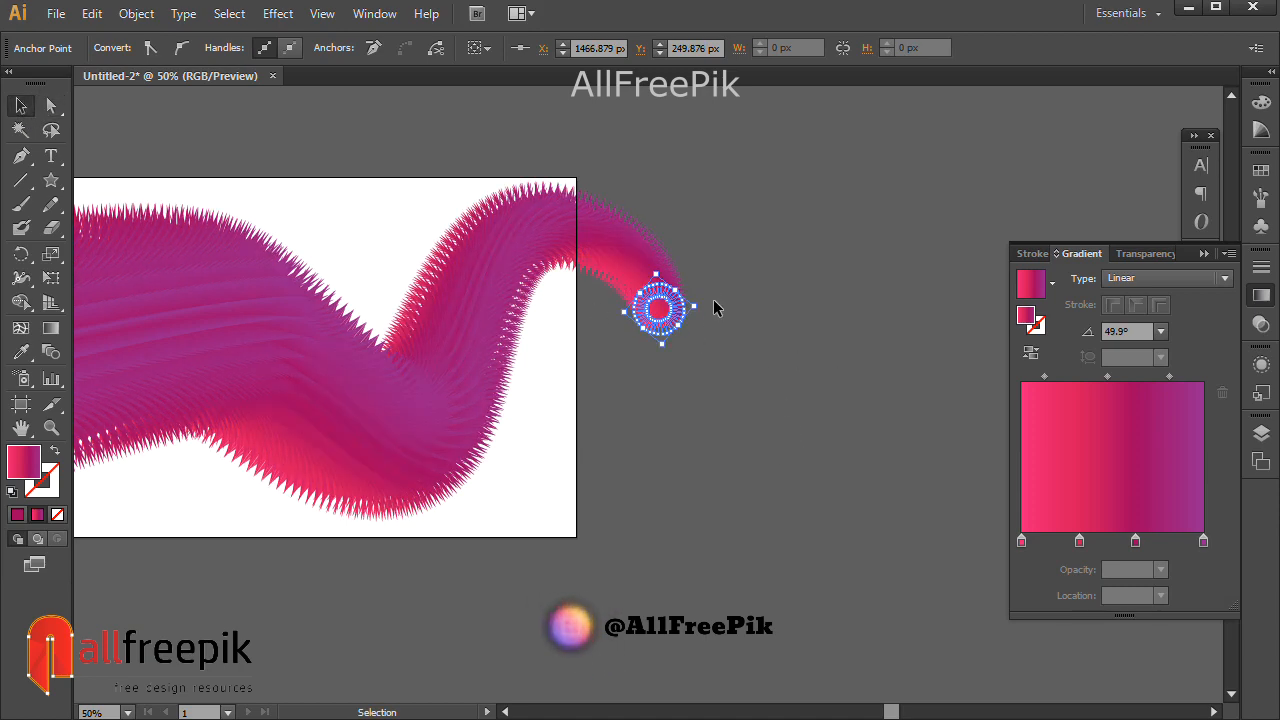
left_click(482, 514)
key("space")
left_click_drag(505, 521, 868, 513)
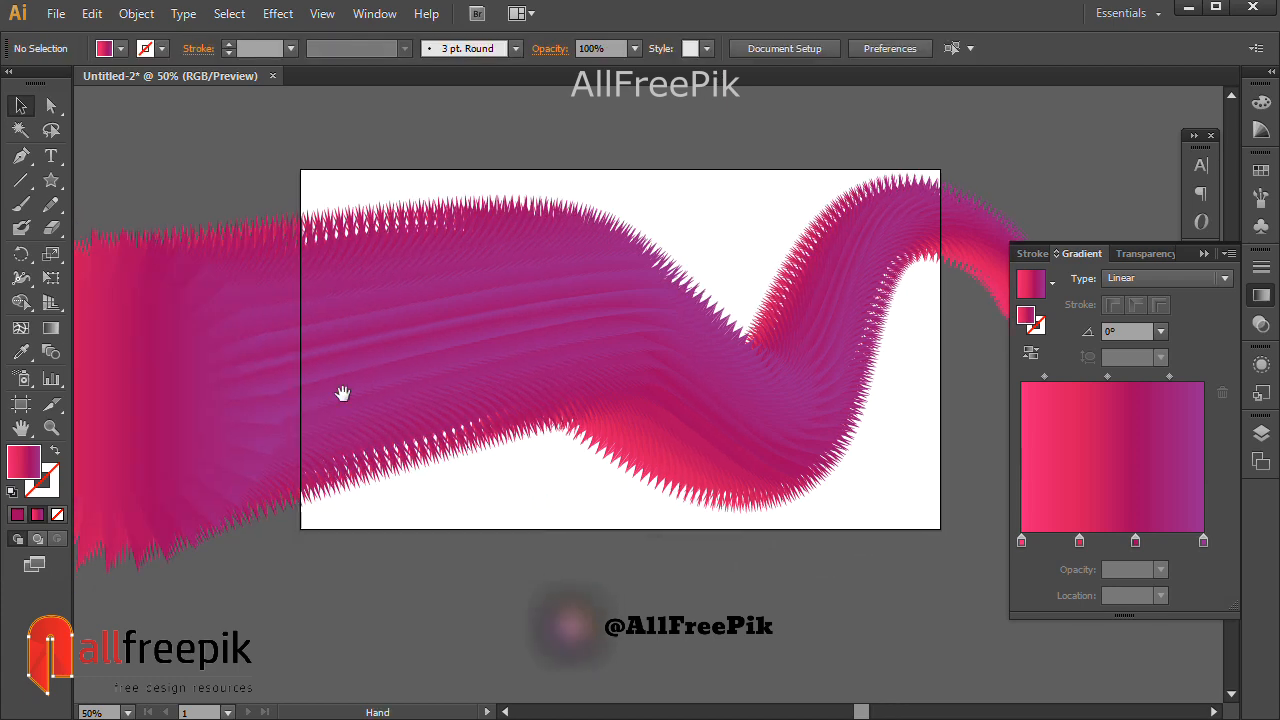
Rotate the blend's left-end circle counter-clockwise and scale it larger.
left_click_drag(481, 393, 525, 393)
key("a")
left_click(160, 330)
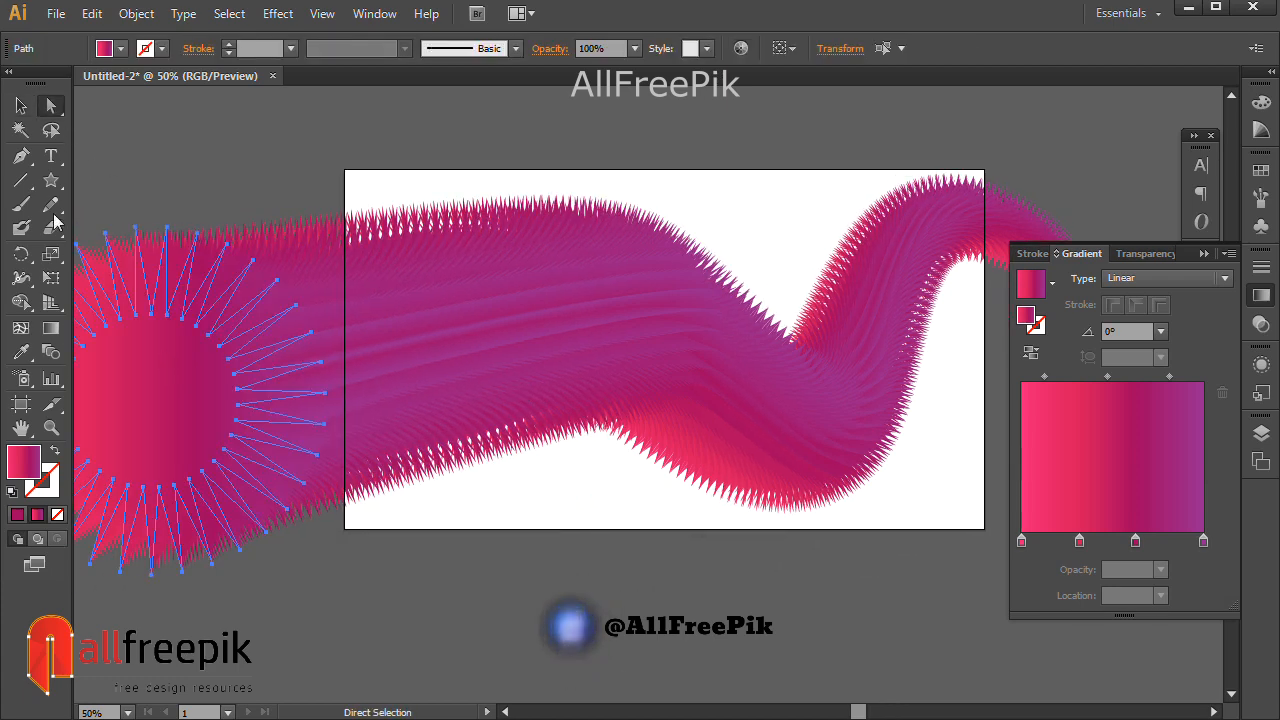
left_click(21, 105)
left_click_drag(334, 586, 361, 524)
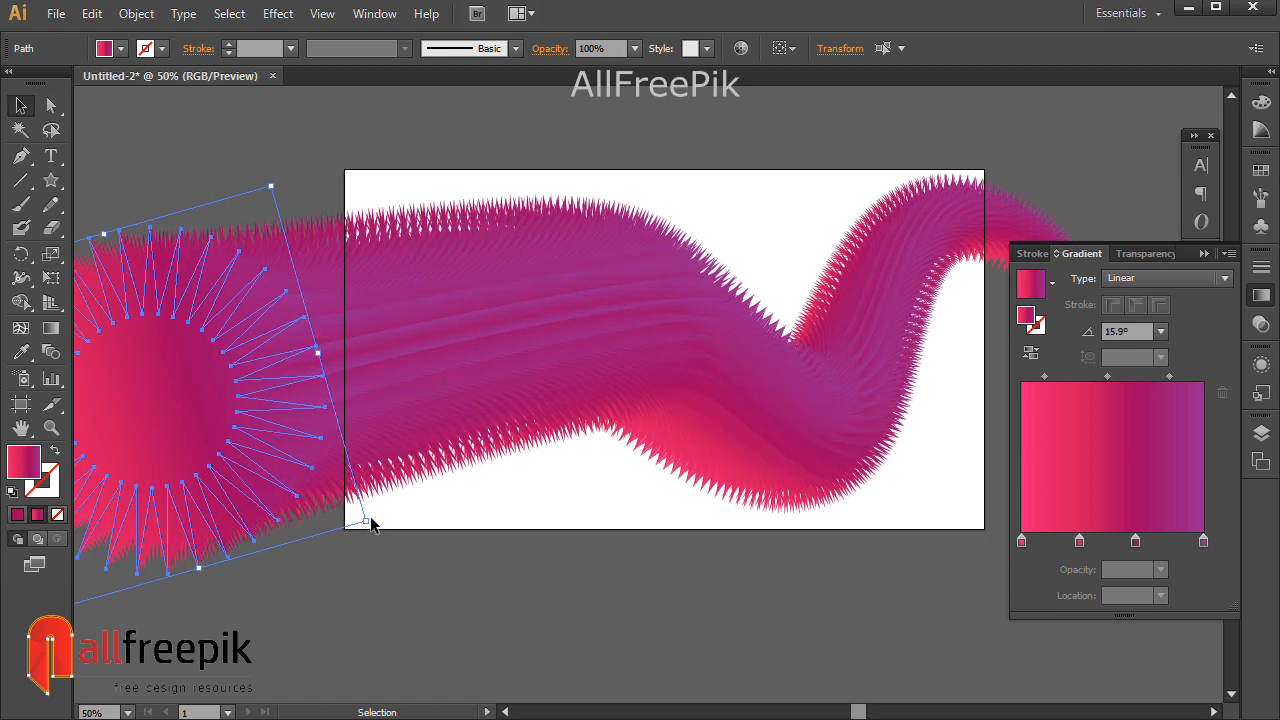
left_click_drag(364, 518, 450, 466)
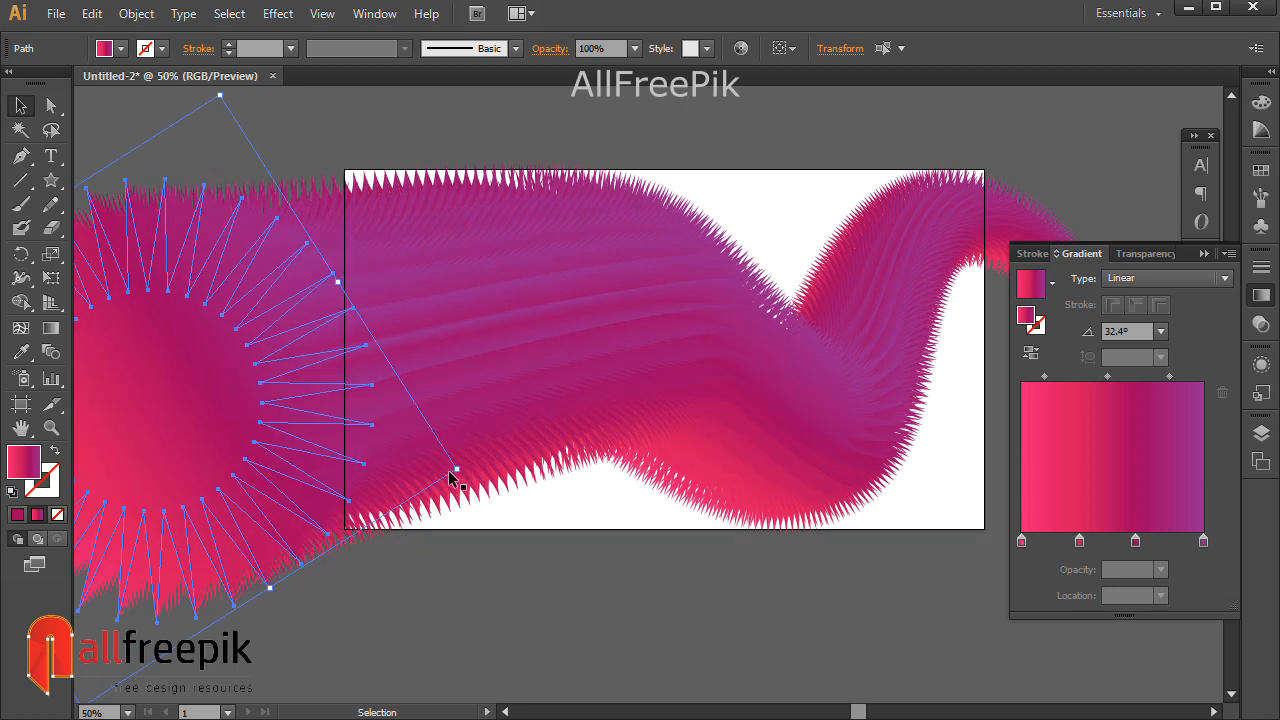
Rotate the spiky left-end starburst around its centre, nudge it left, and deselect.
left_click(472, 481)
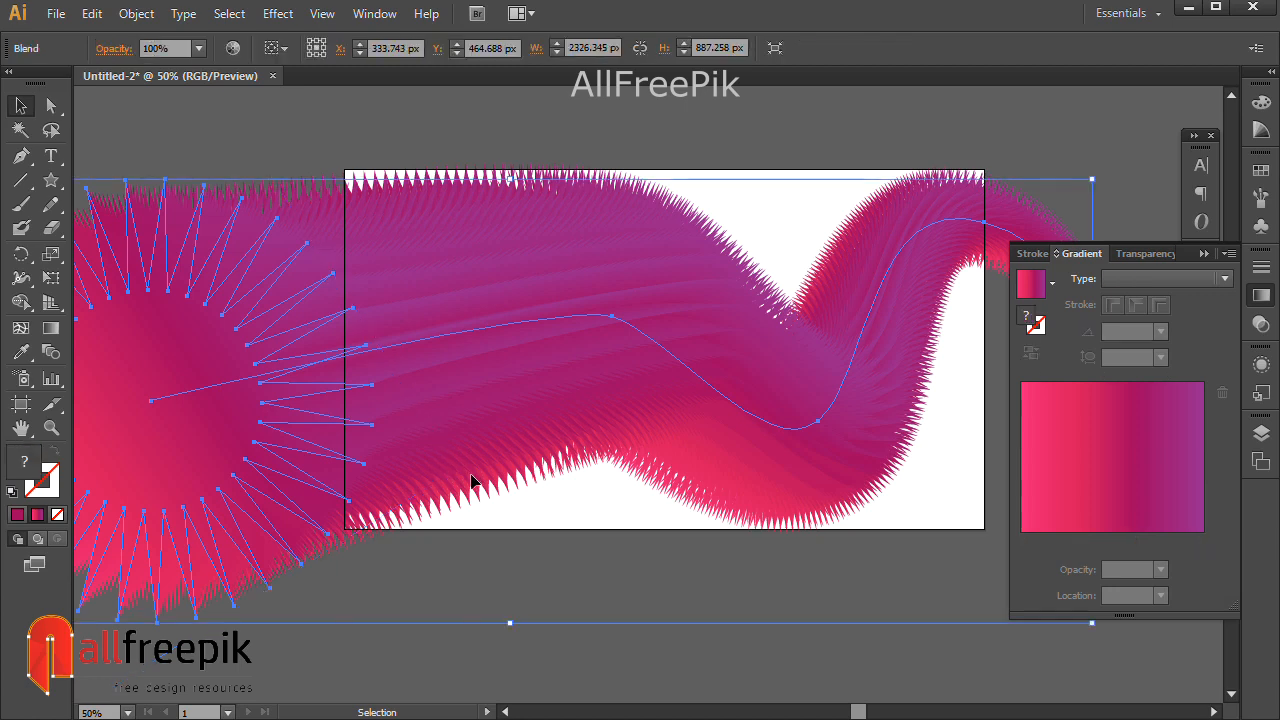
left_click(280, 150)
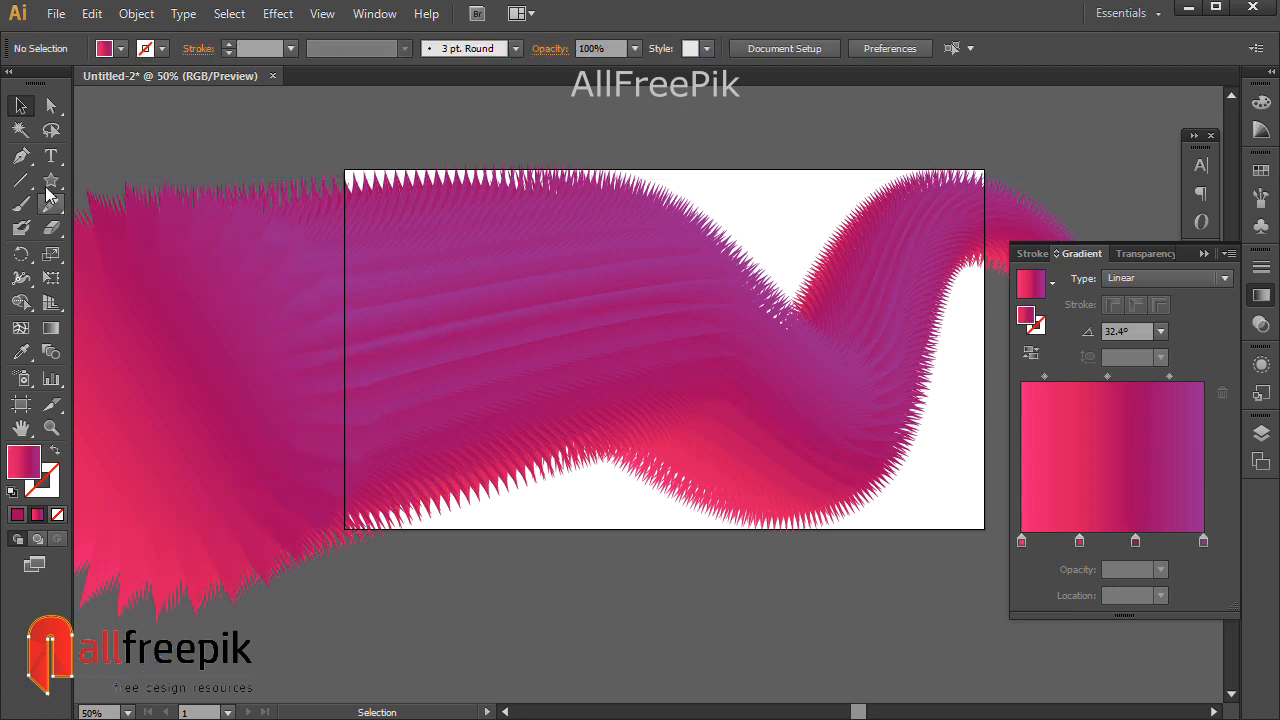
left_click(51, 105)
left_click(230, 452)
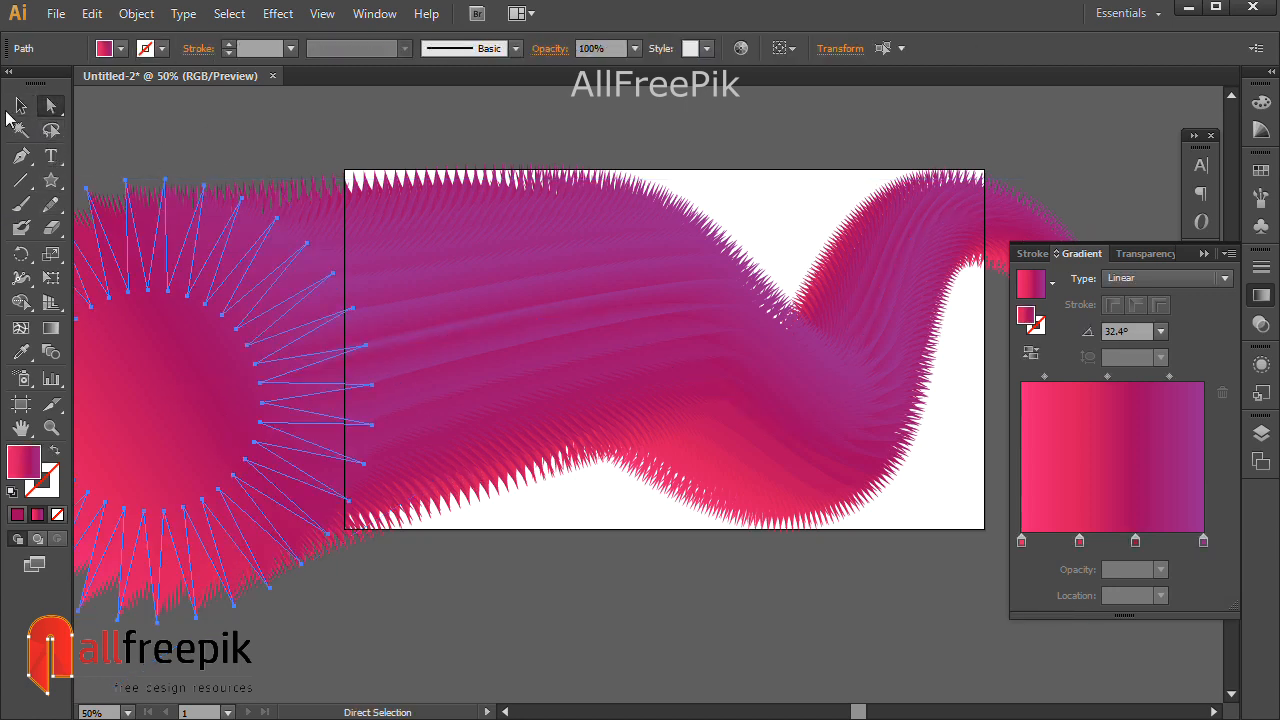
left_click(21, 105)
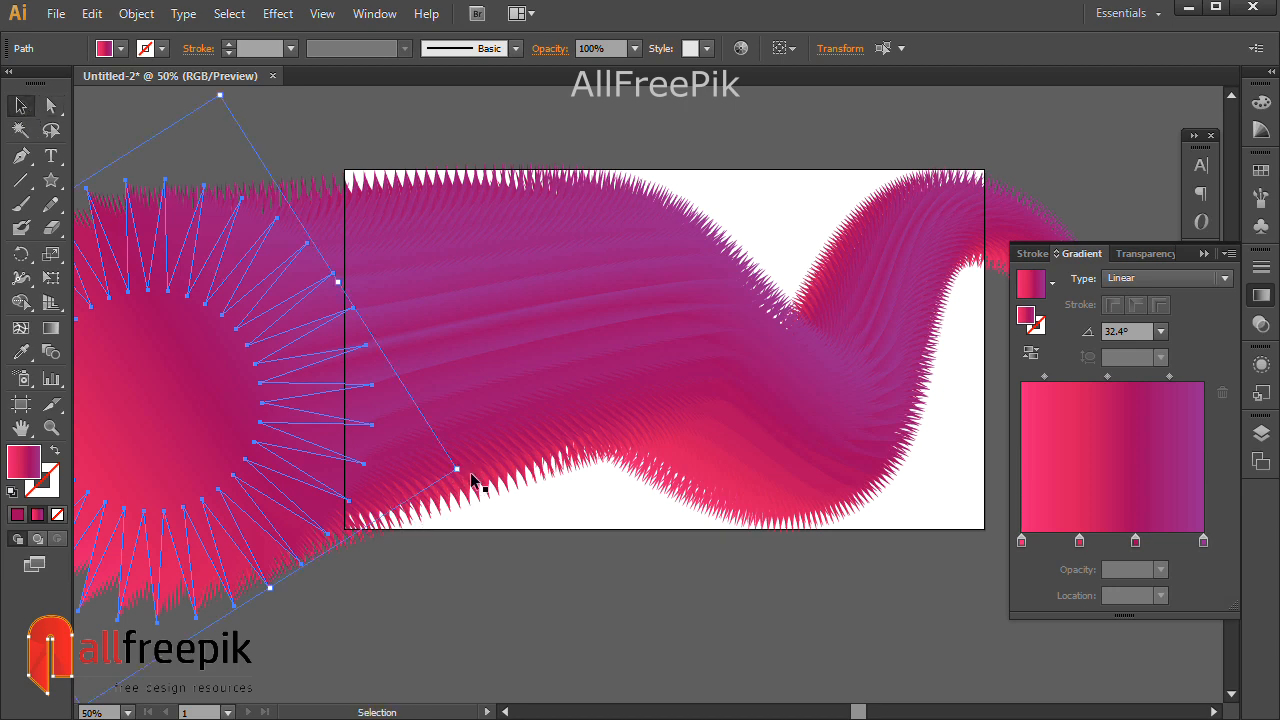
left_click_drag(465, 468, 438, 544)
key("space")
left_click_drag(466, 431, 636, 409)
mouse_move(402, 367)
left_mouse_down()
mouse_move(367, 364)
mouse_move(390, 367)
left_mouse_up()
key("space")
left_click_drag(938, 572, 726, 600)
left_click(868, 634)
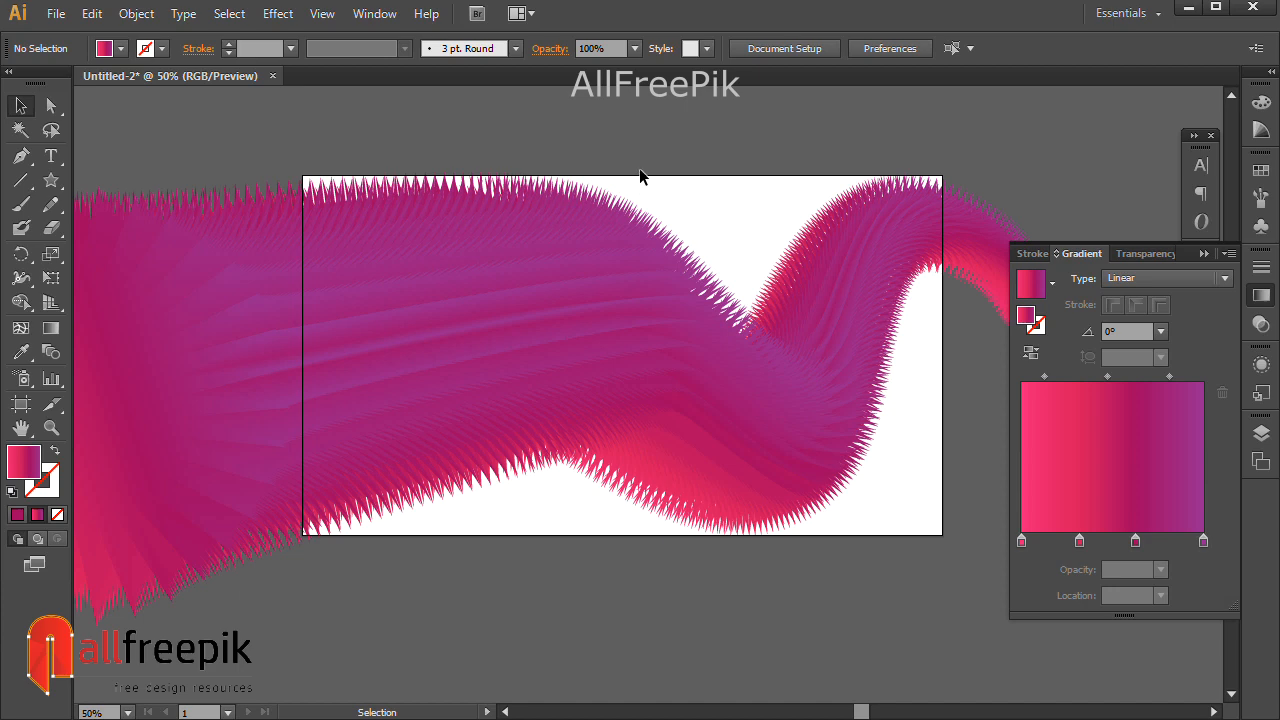
Inspect the gradient stops at 31.72% and 62.37% in the Gradient panel.
left_click(51, 105)
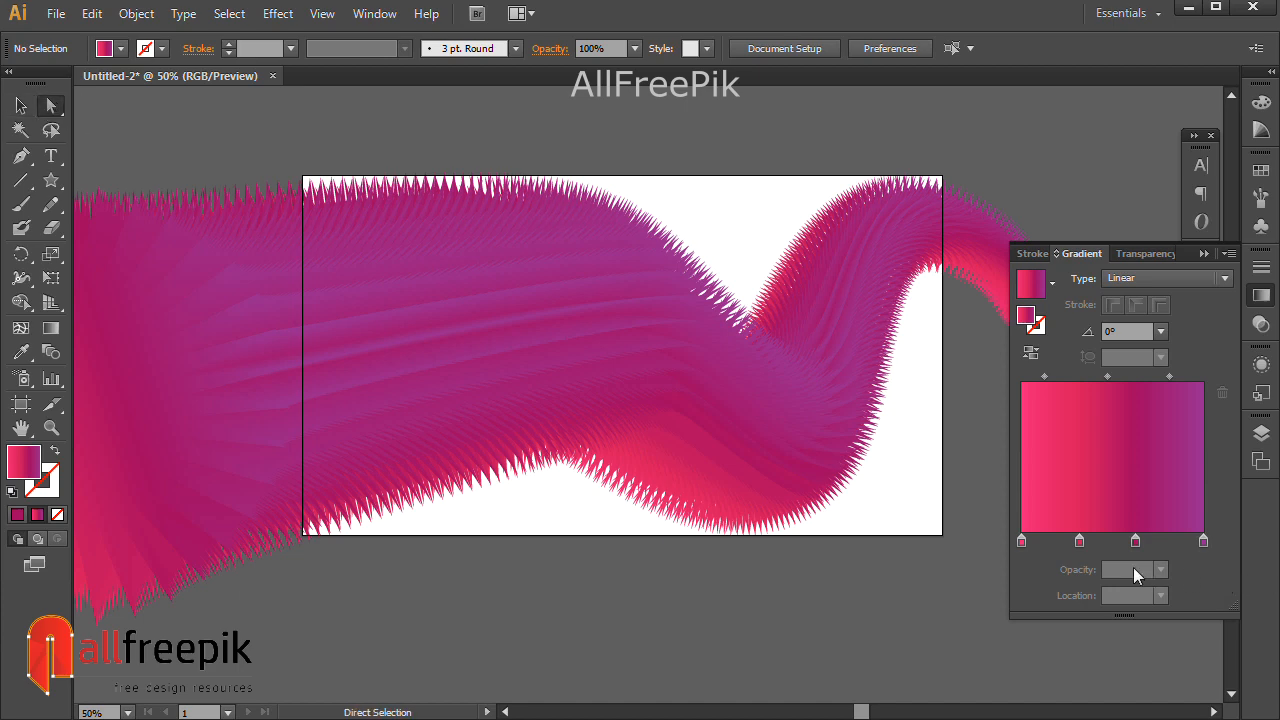
left_click(1080, 542)
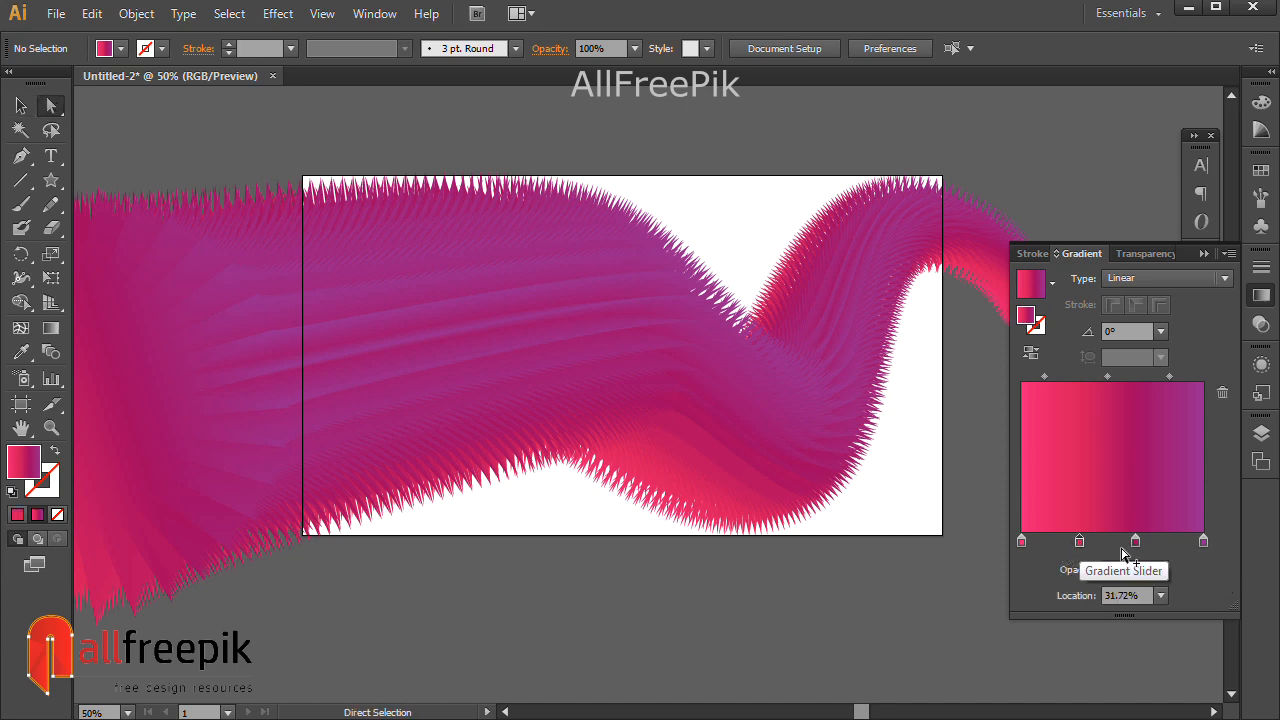
left_click(1135, 542)
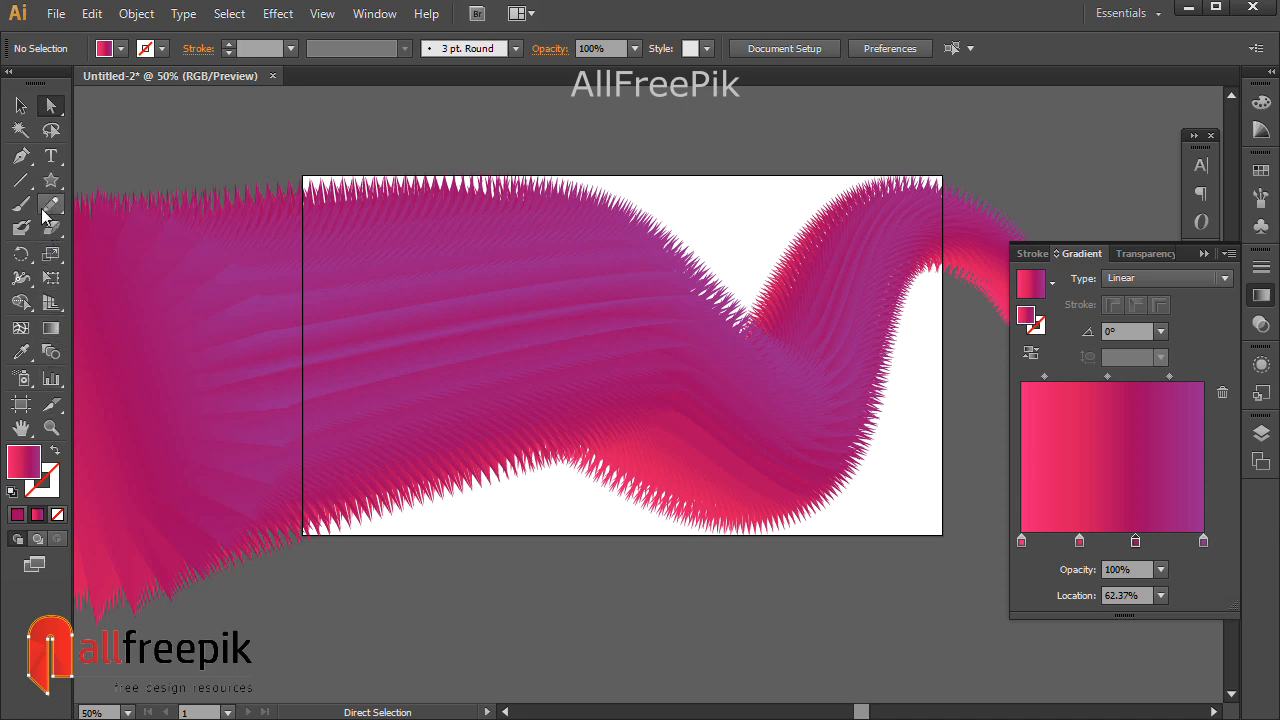
Draw an artboard-sized rectangle and send it to the back behind the fuzzy blend.
left_click(51, 180)
left_click_drag(66, 188, 150, 180)
left_click_drag(302, 174, 942, 536)
key("v")
right_click(617, 228)
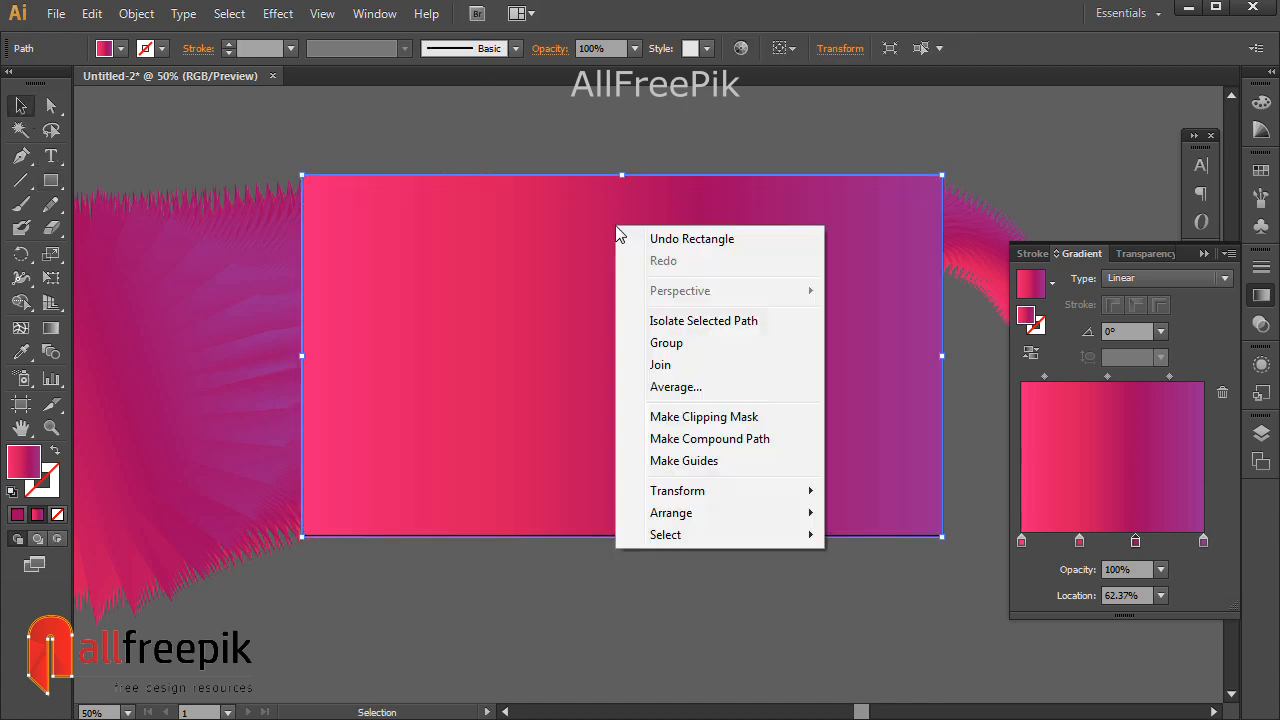
mouse_move(710, 513)
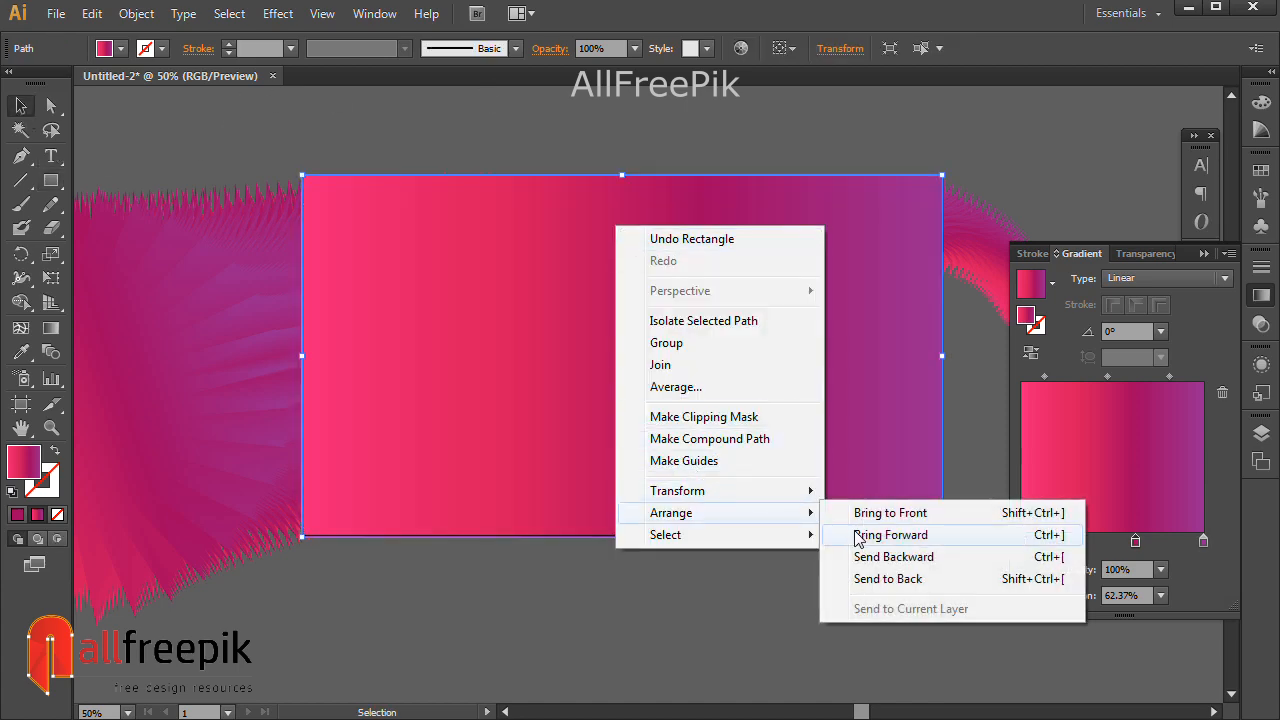
left_click(895, 579)
left_click(1013, 146)
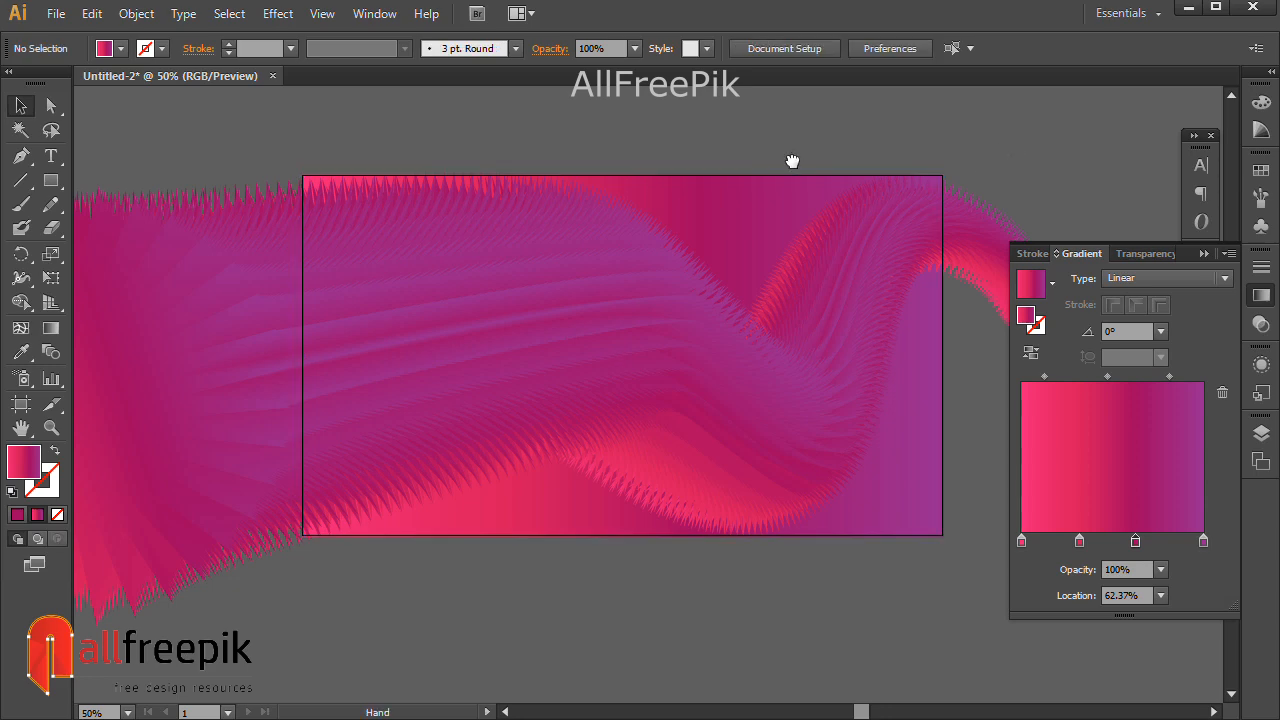
left_click_drag(792, 161, 780, 177)
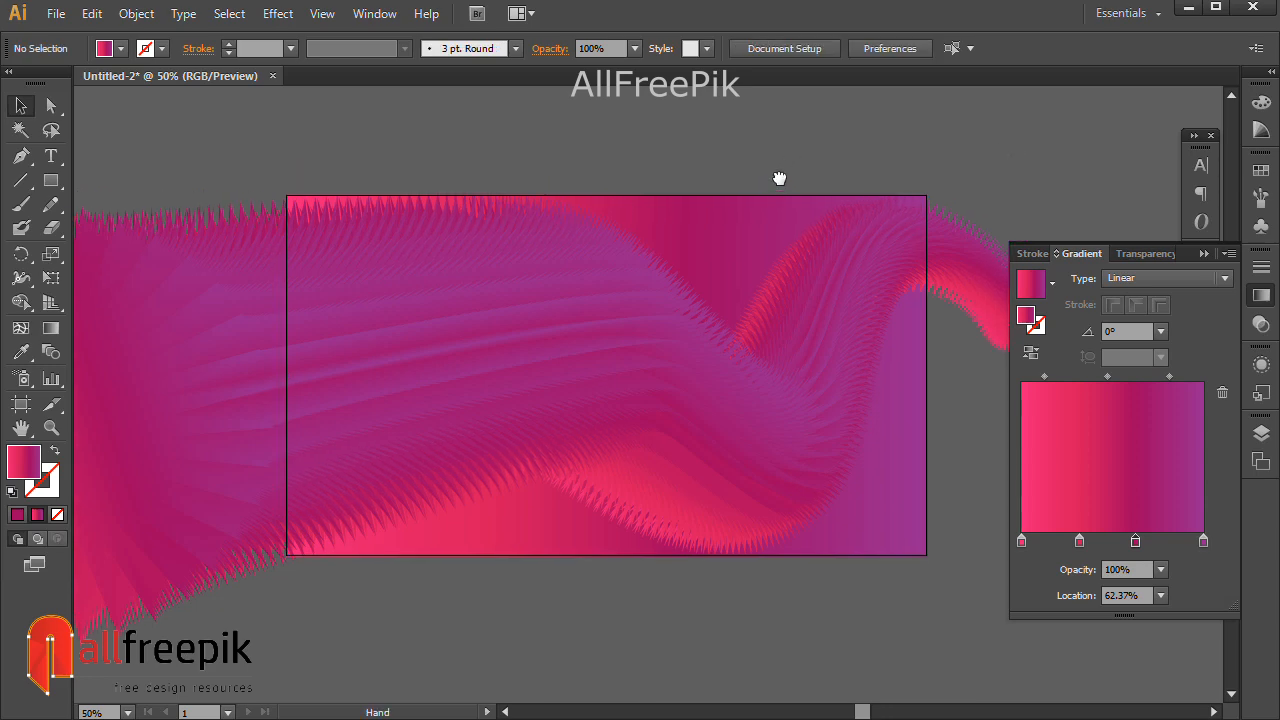
Copy the fuzzy blend and paste the copy in front of the original.
left_click(649, 349)
left_click_drag(511, 300, 525, 298)
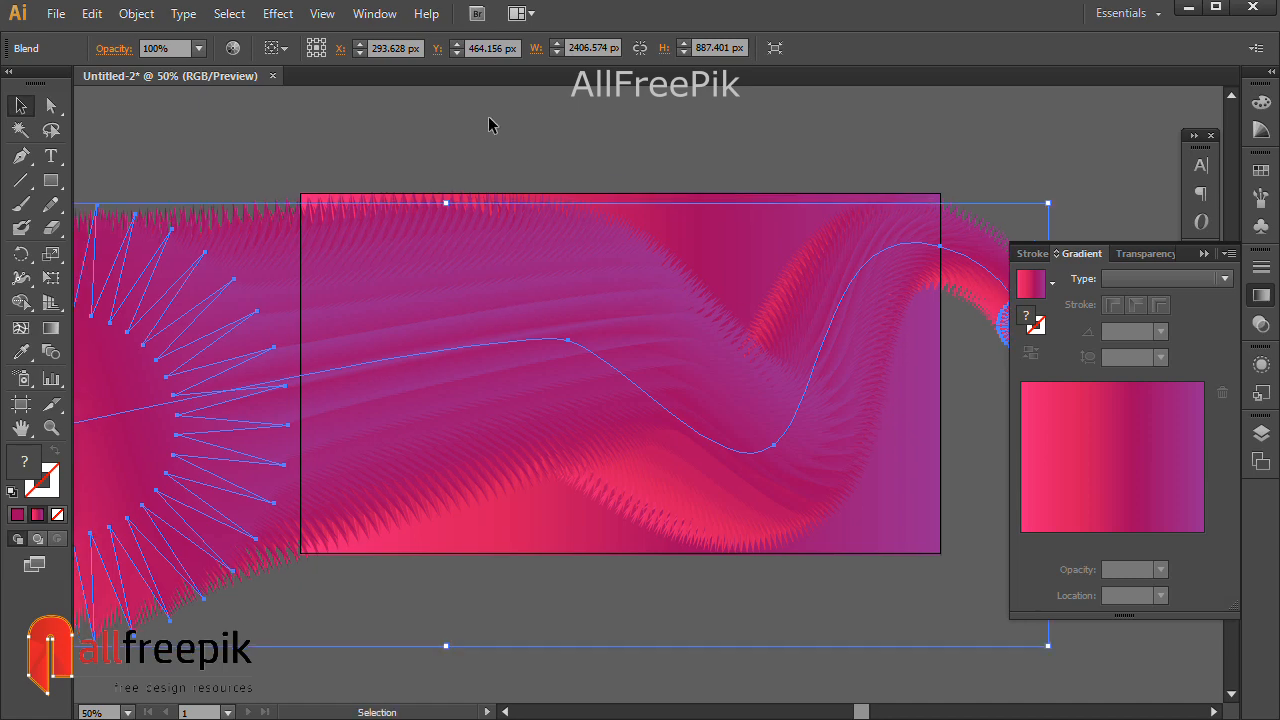
left_click(91, 13)
left_click(124, 111)
left_click(91, 13)
left_click(150, 155)
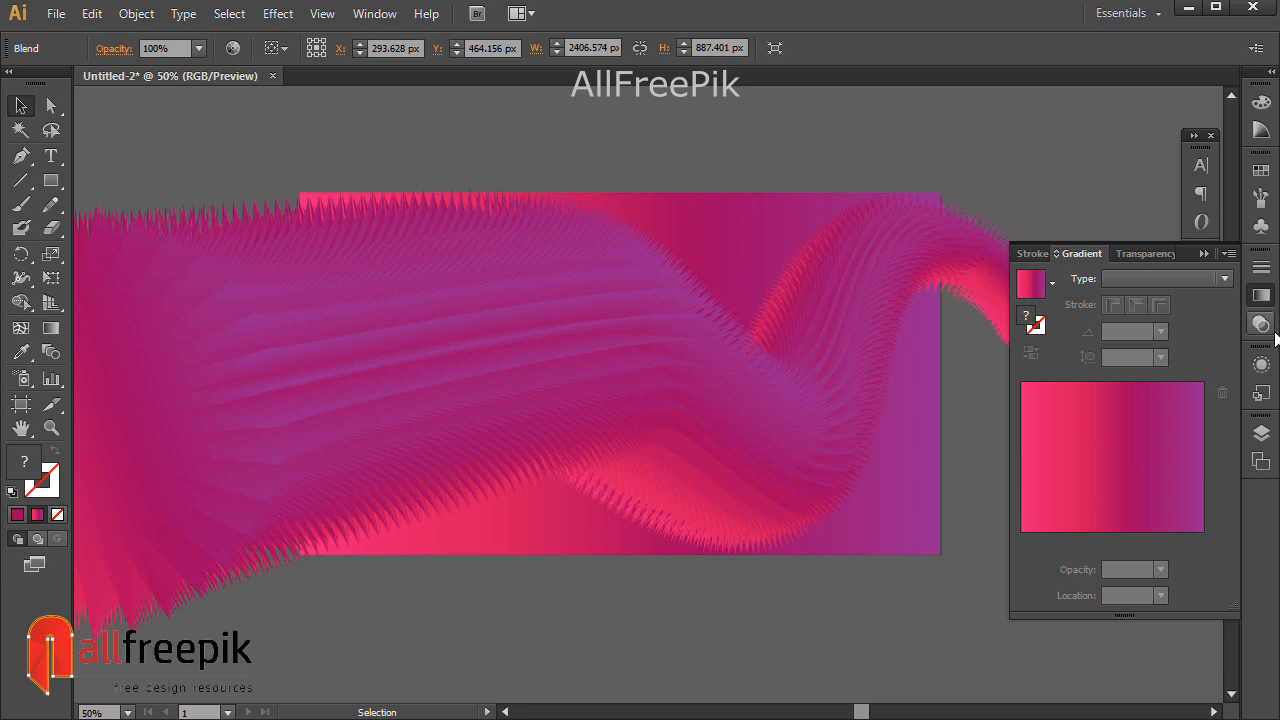
Try Screen, Lighten and Darken on the copy, then settle on the Overlay blending mode.
left_click(1260, 324)
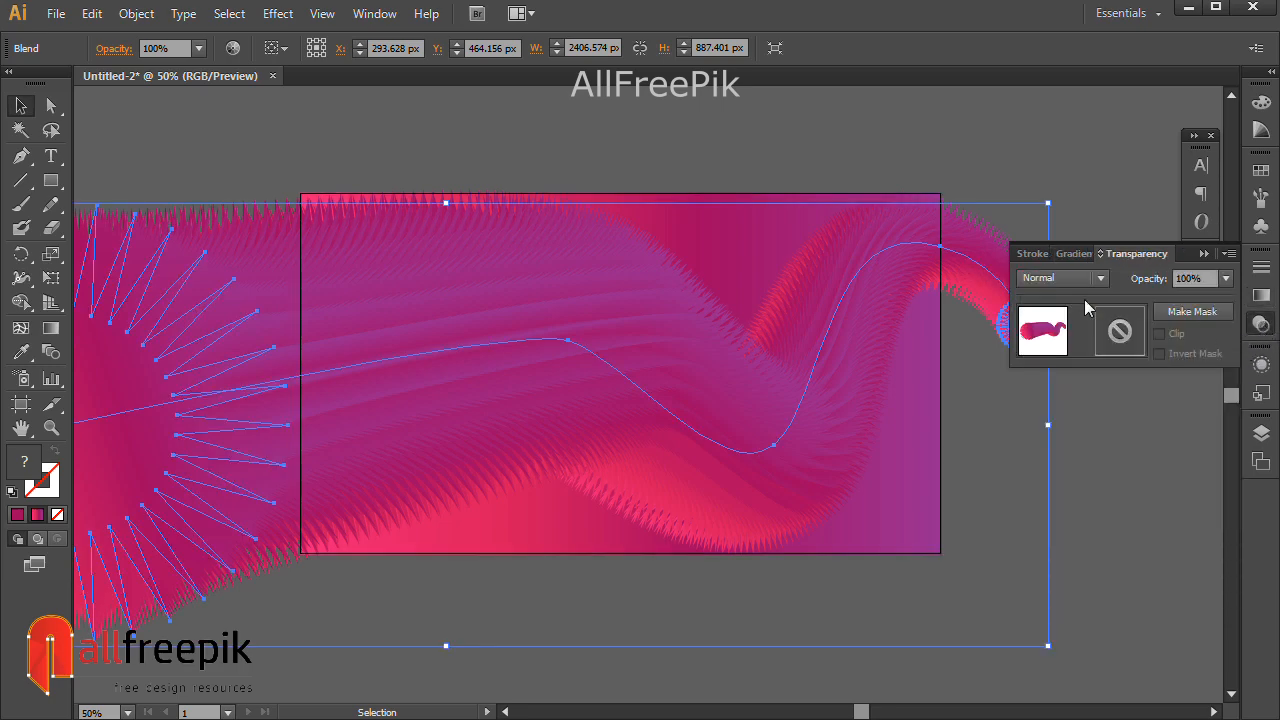
left_click(1072, 279)
left_click(1052, 419)
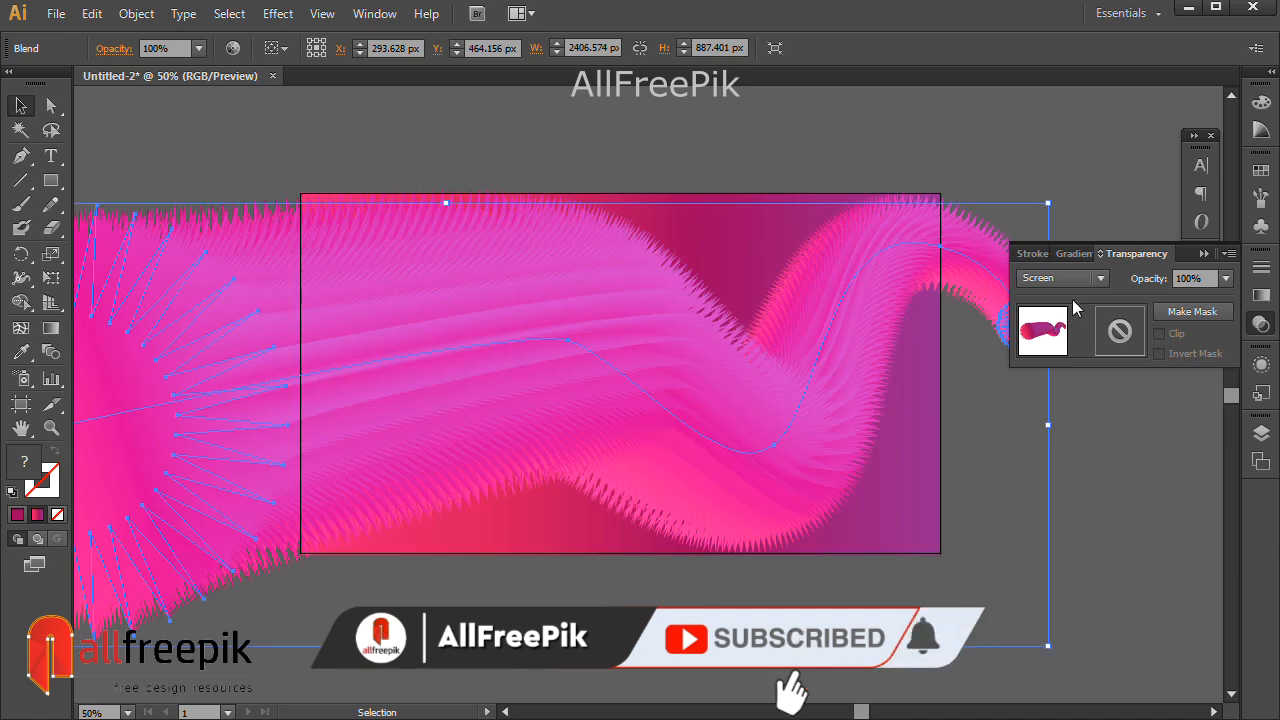
left_click(1077, 278)
left_click(1053, 397)
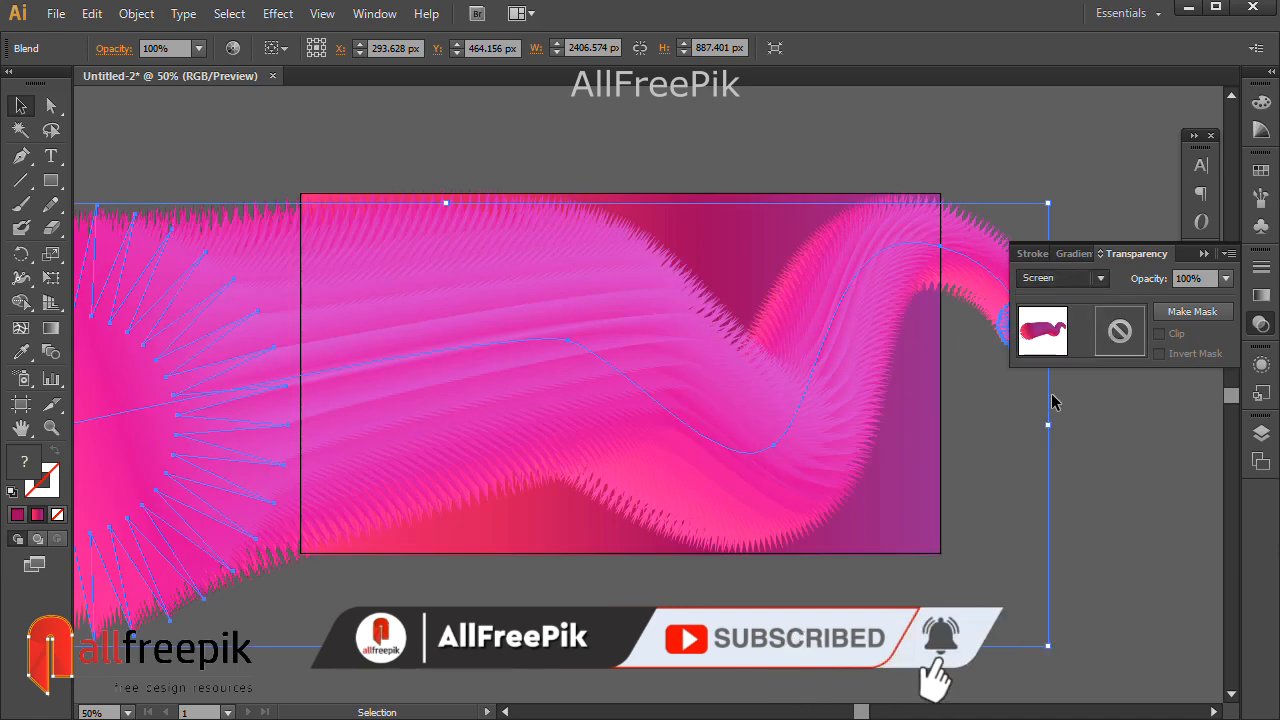
left_click(1072, 279)
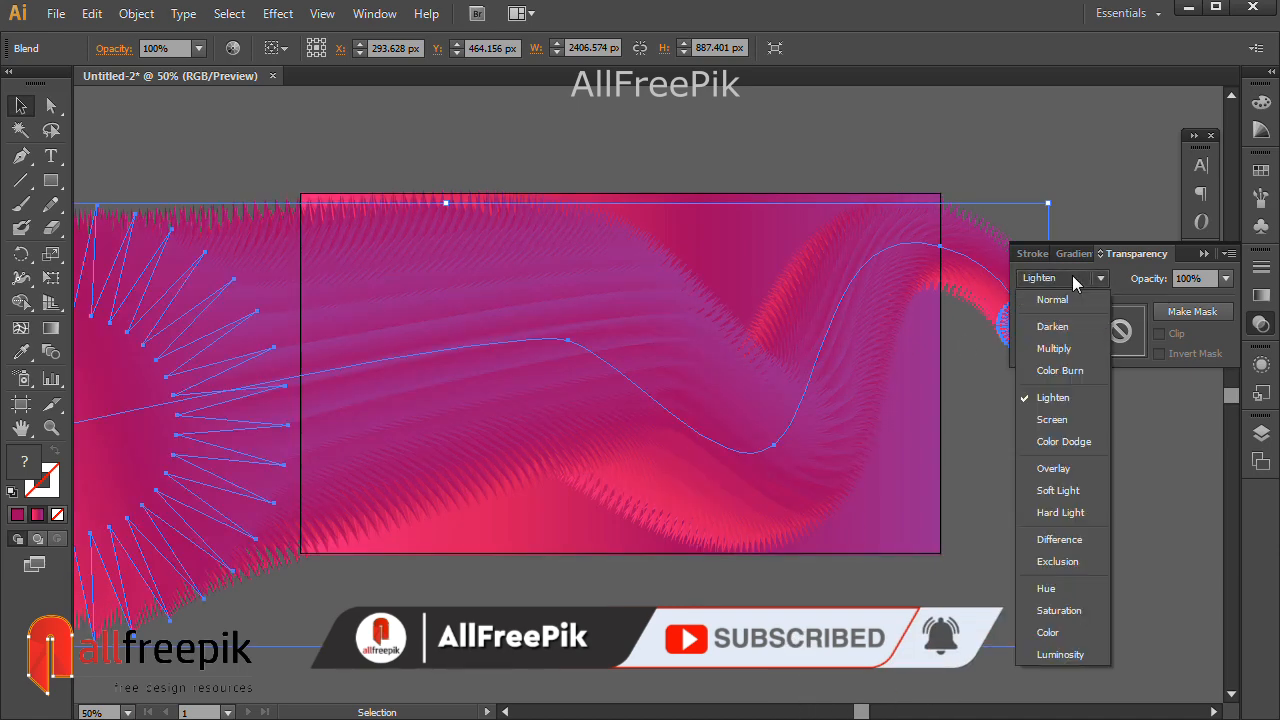
left_click(1071, 467)
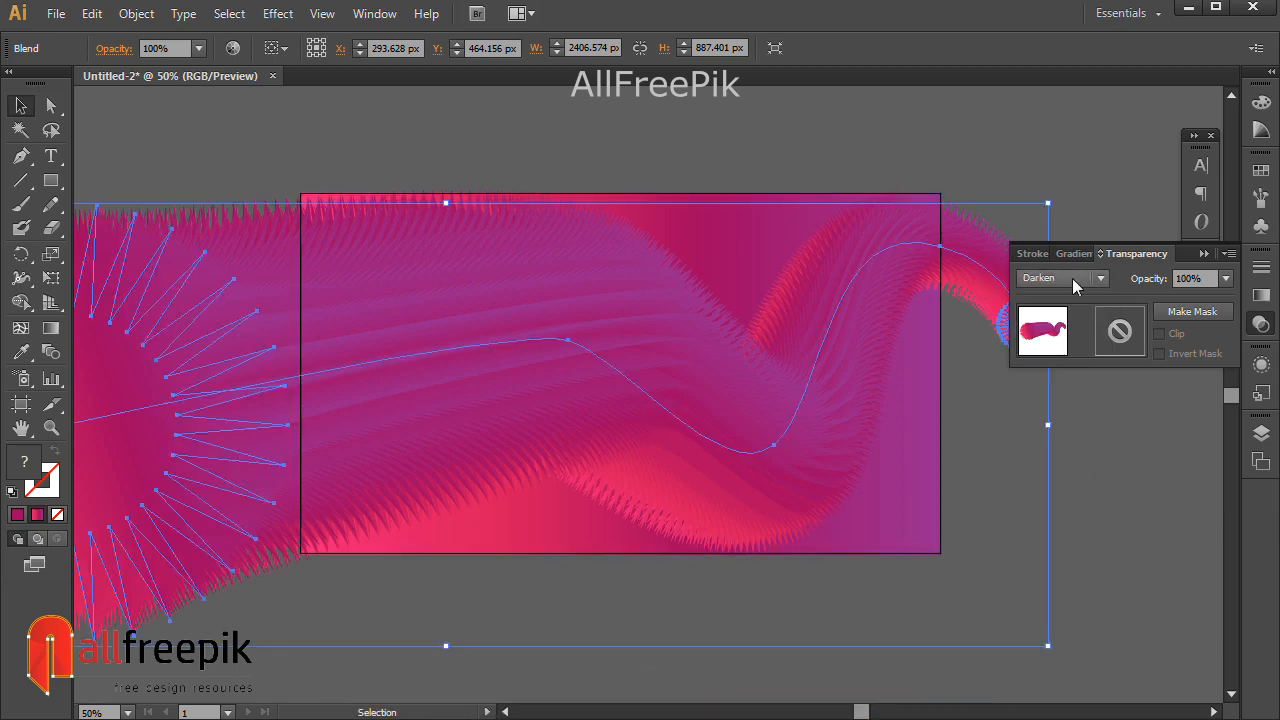
left_click(1072, 278)
left_click(1064, 469)
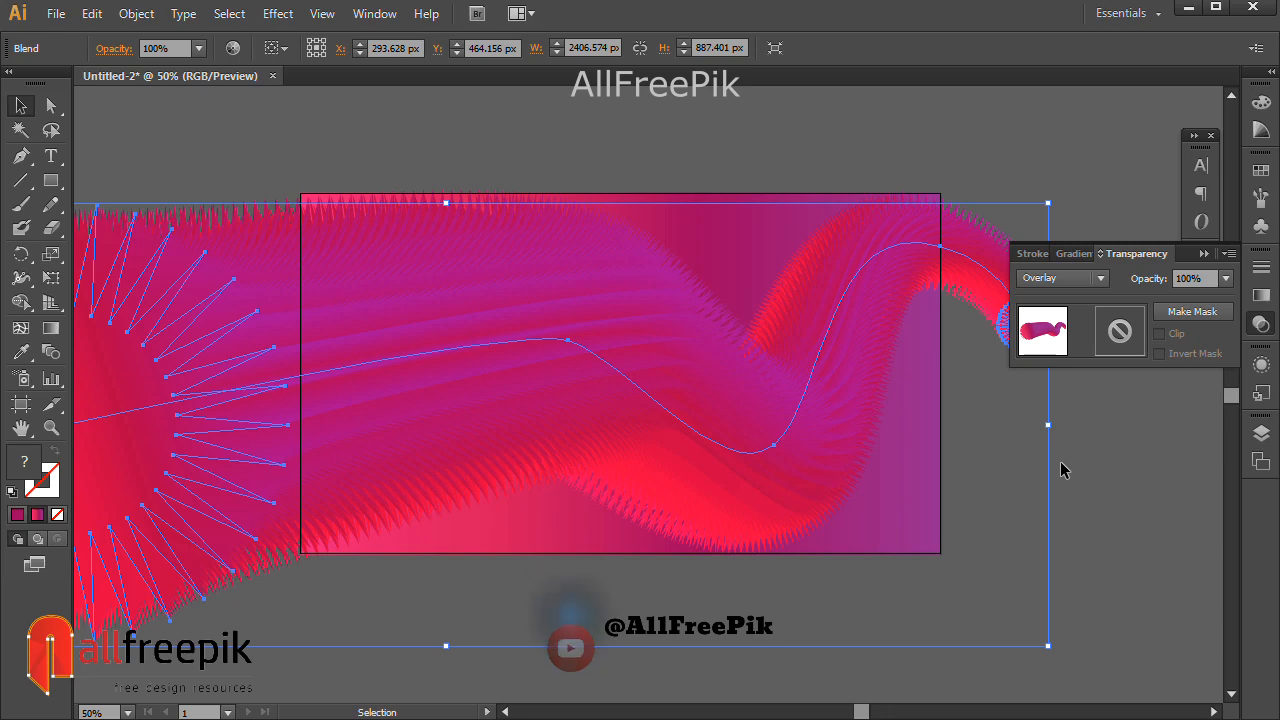
left_click(1072, 466)
Draw a rectangle matching the artboard's size over it.
left_click_drag(714, 157, 640, 177)
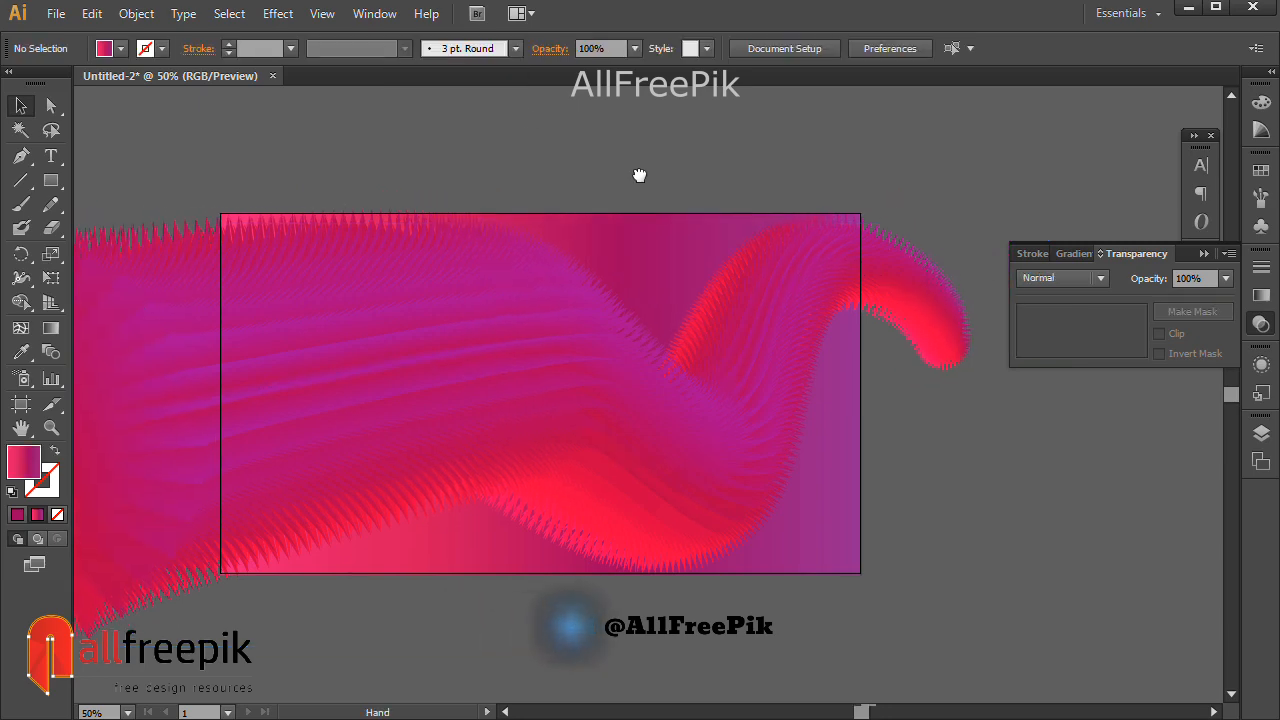
left_click(51, 181)
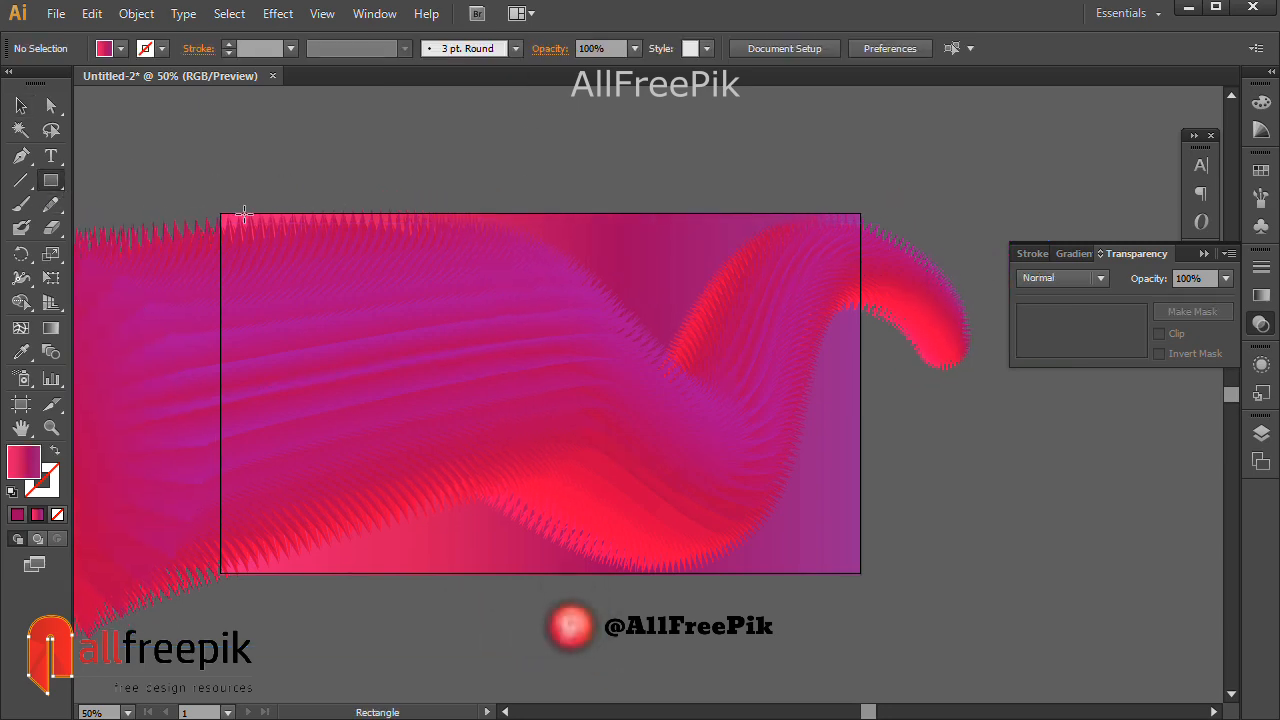
left_click_drag(221, 214, 860, 572)
left_click(21, 106)
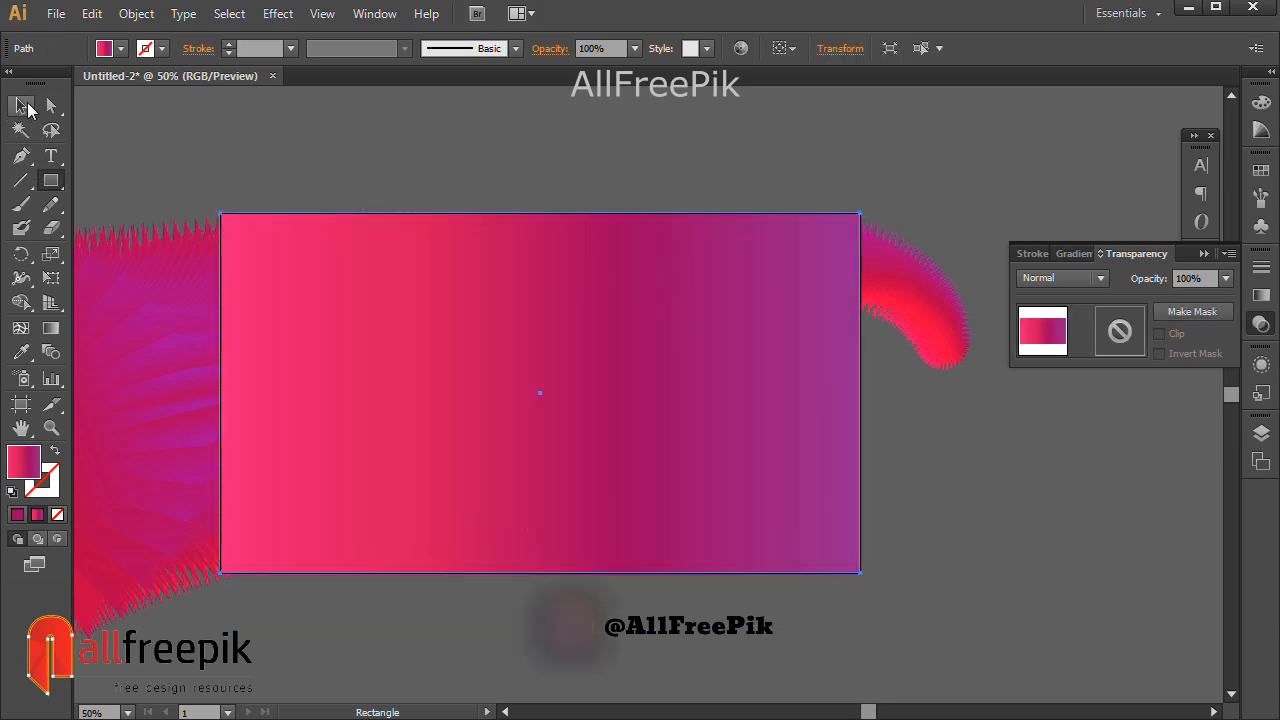
left_click(305, 157)
Select all artwork on the artboard and make a clipping mask from the top rectangle.
left_click(229, 14)
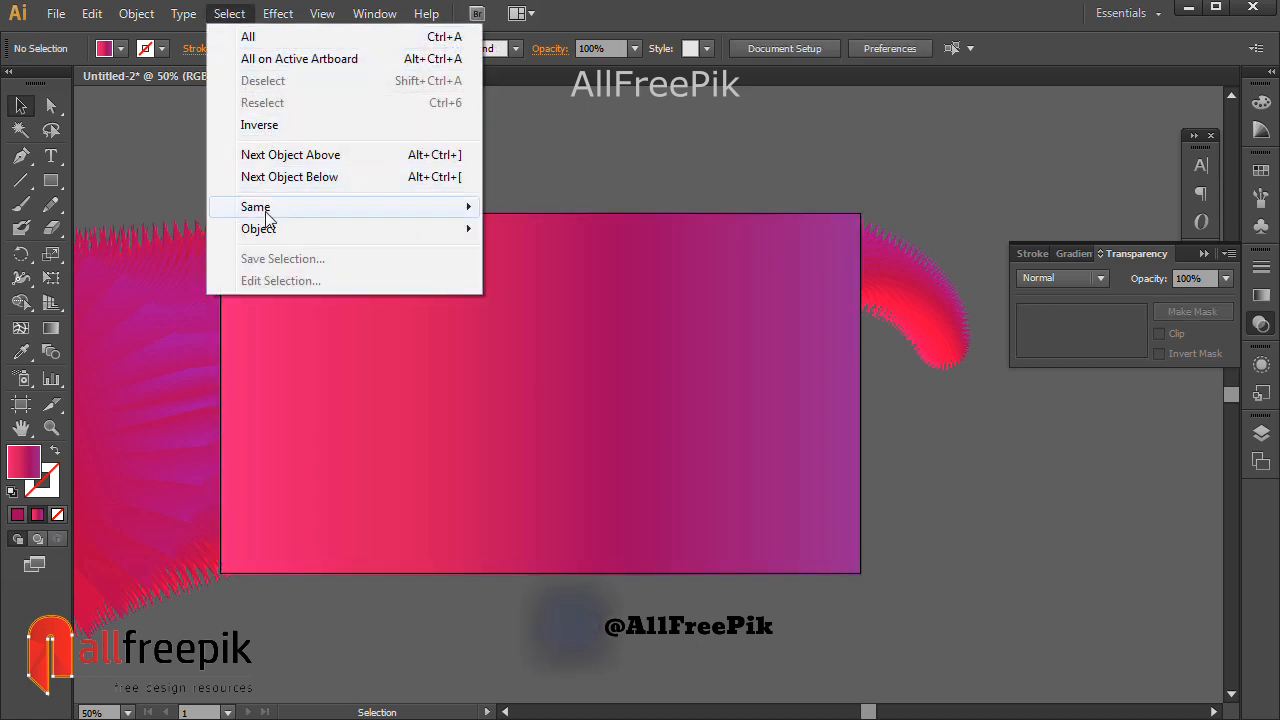
left_click(290, 59)
right_click(703, 332)
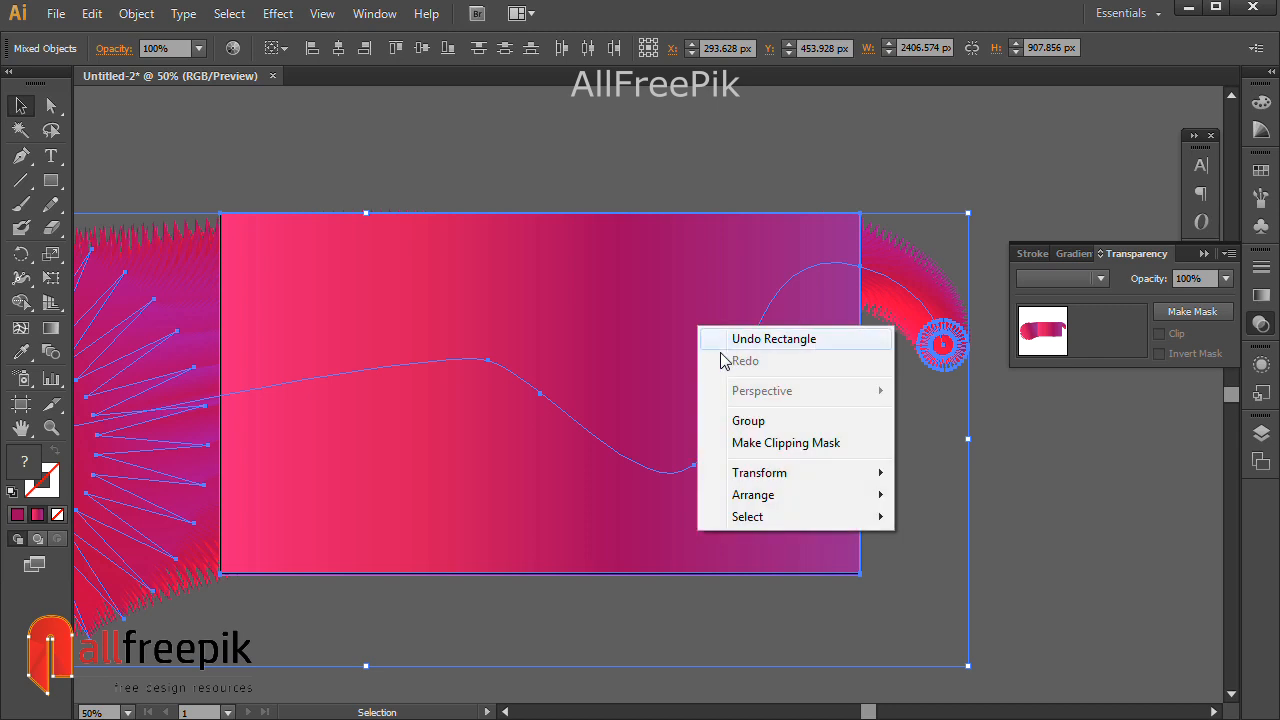
left_click(777, 443)
left_click(1103, 533)
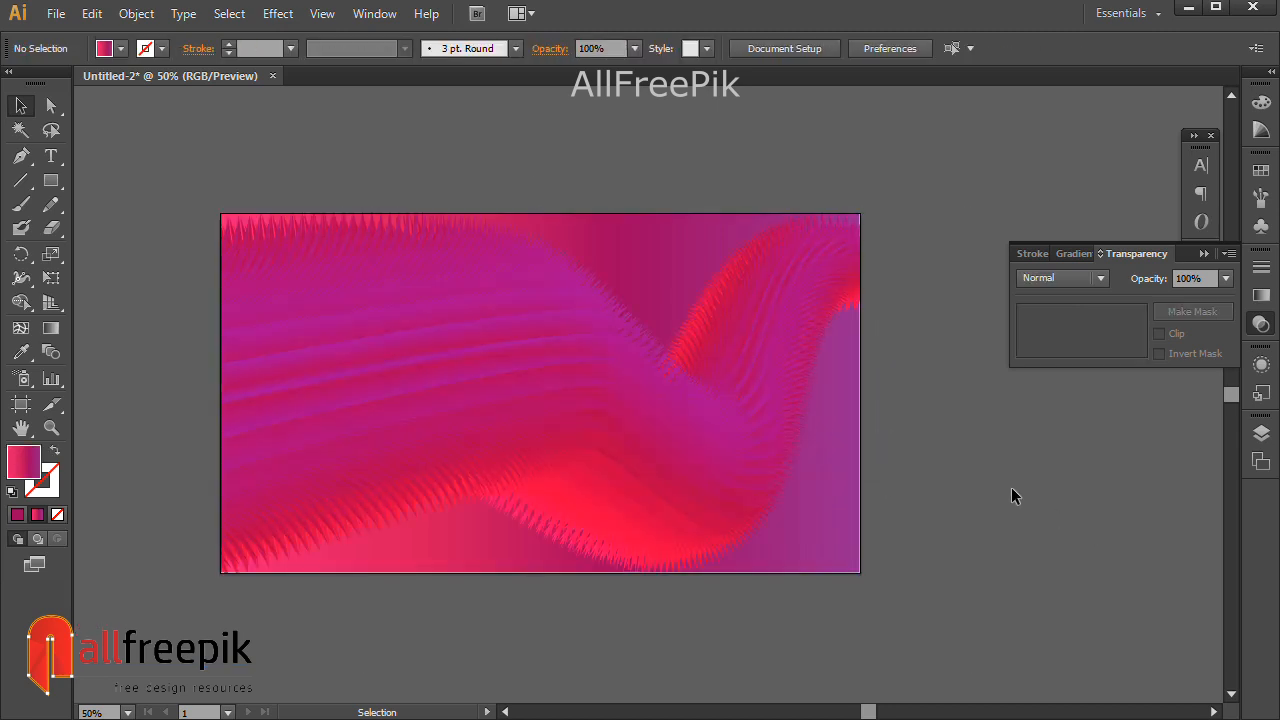
left_click_drag(206, 176, 1037, 609)
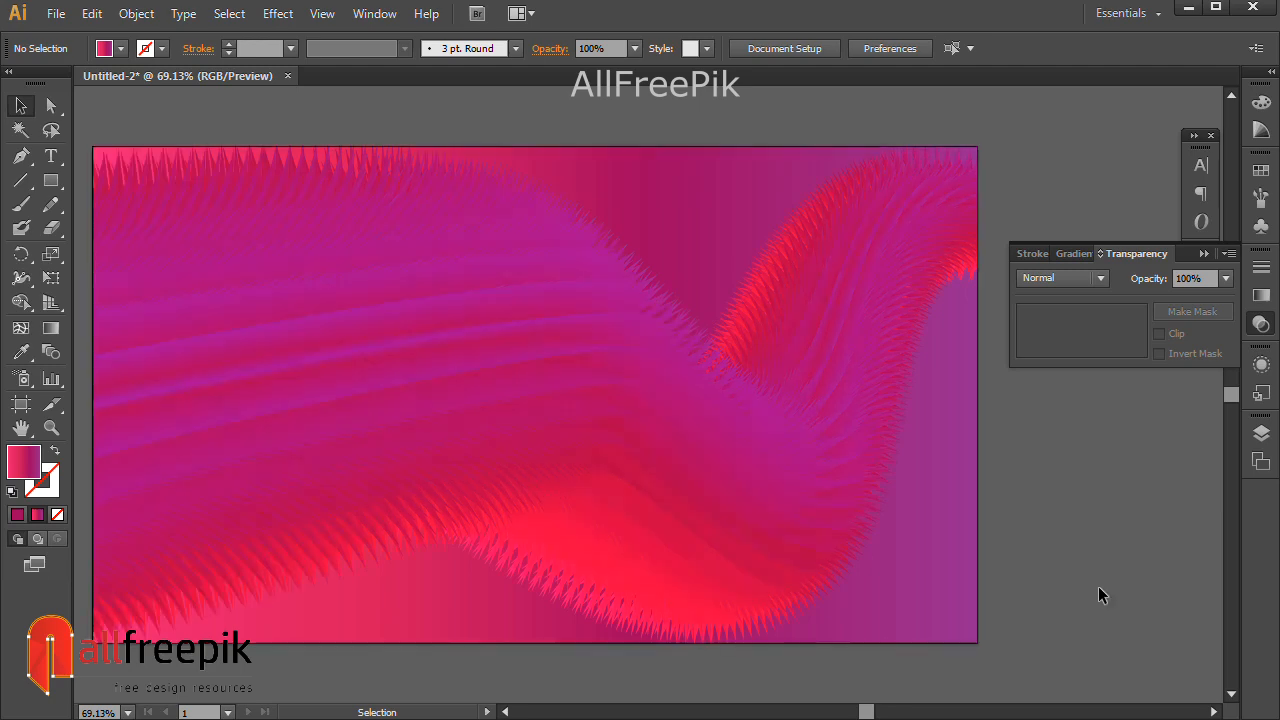
left_click_drag(1112, 550, 1112, 566)
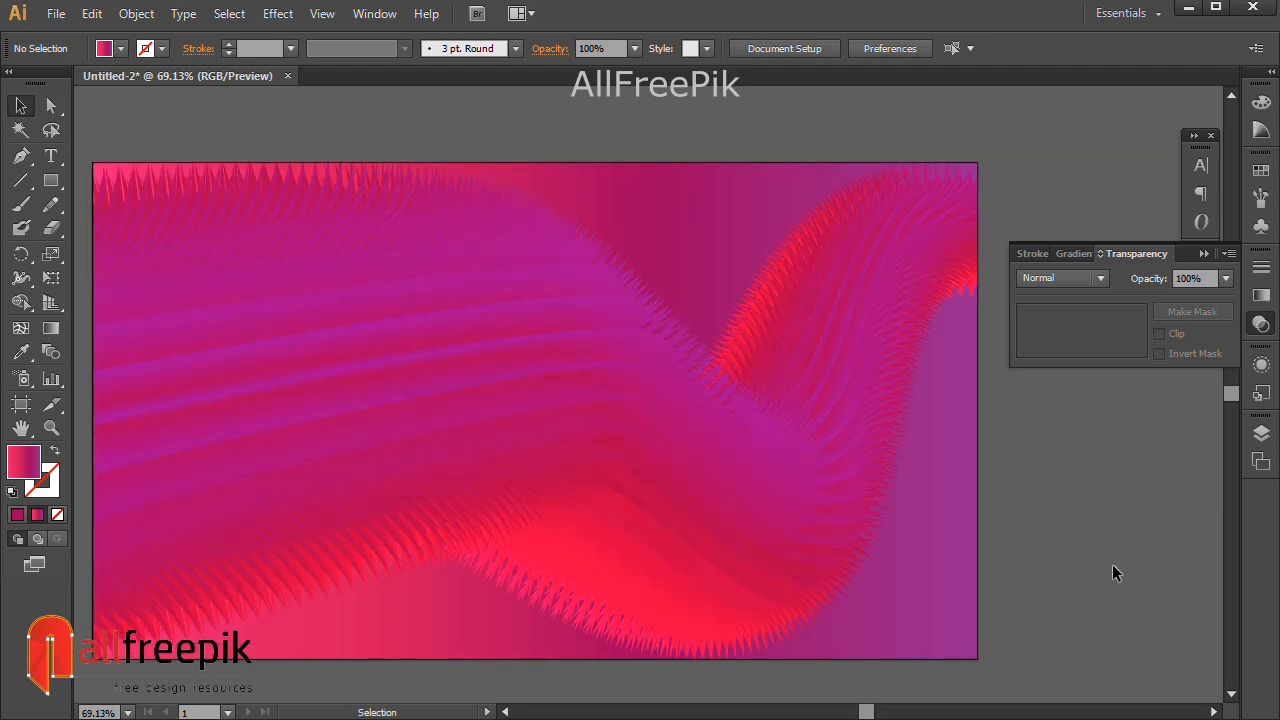